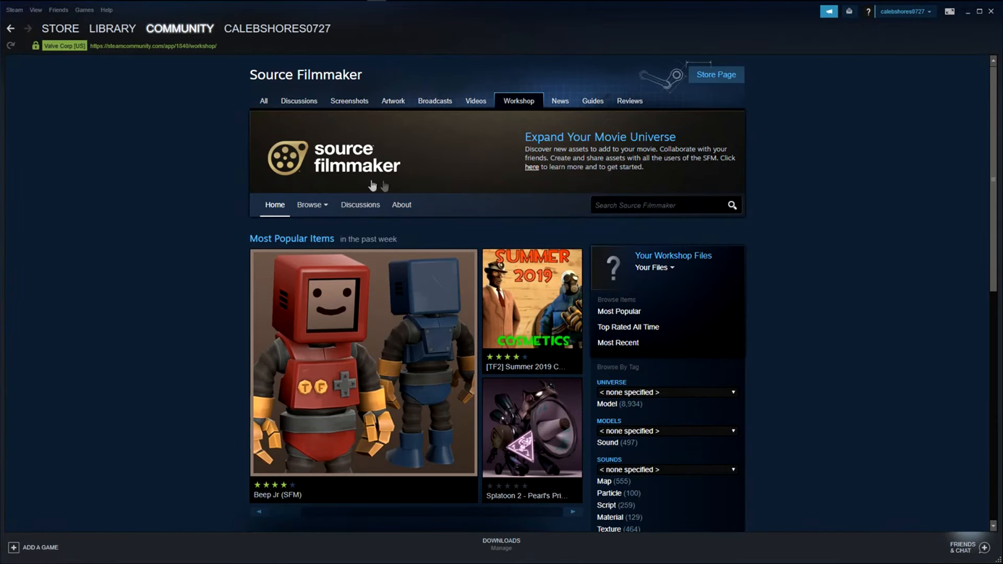
Search the Source Filmmaker workshop for "fortnite".
left_click(645, 204)
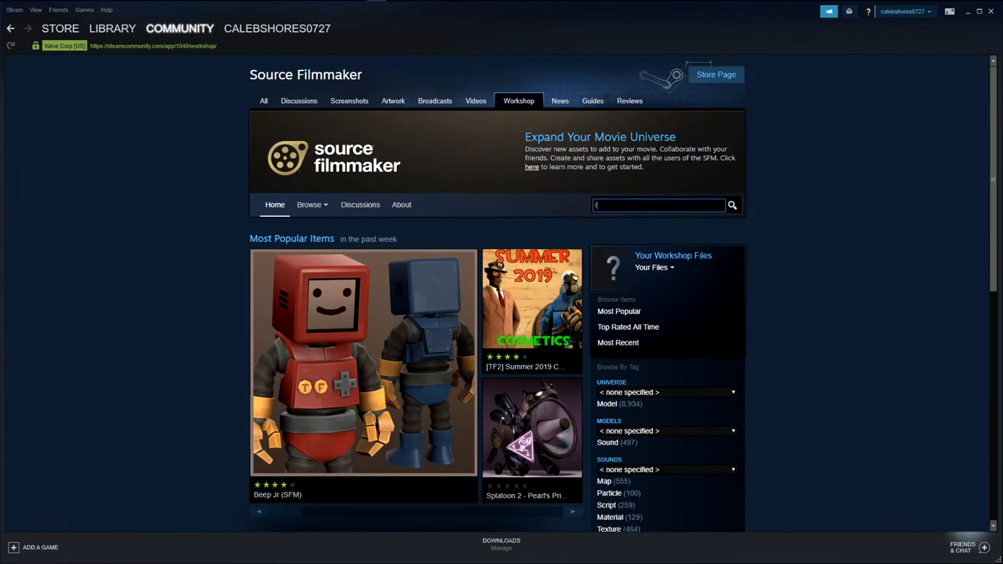
type("fortnite")
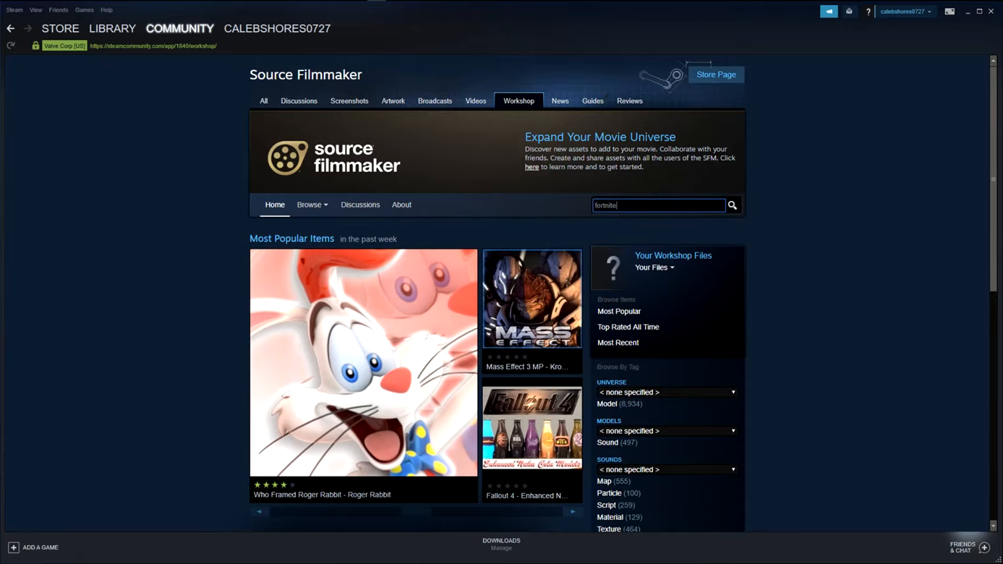
key("Return")
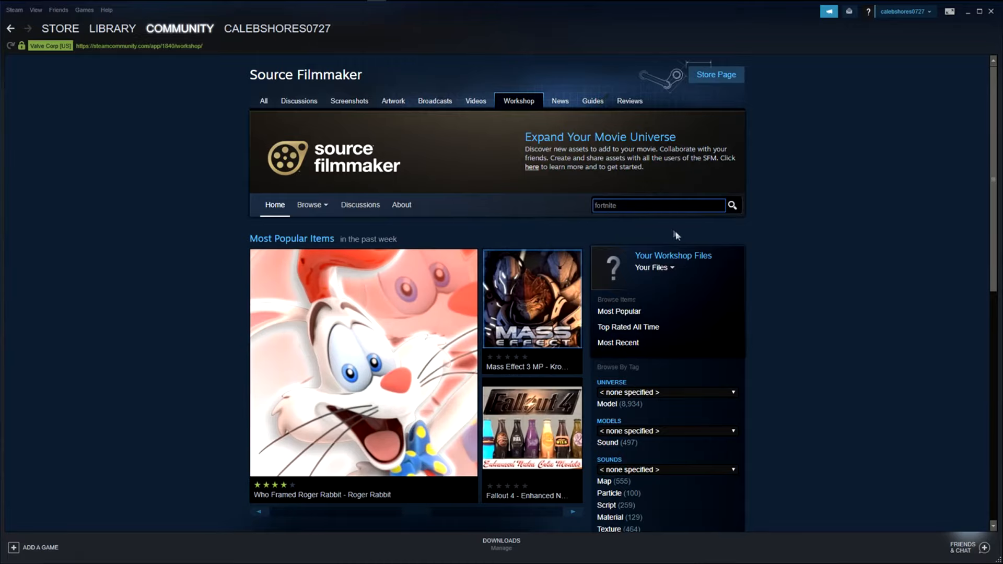
scroll(437, 334, "down", 1)
scroll(437, 334, "down", 1)
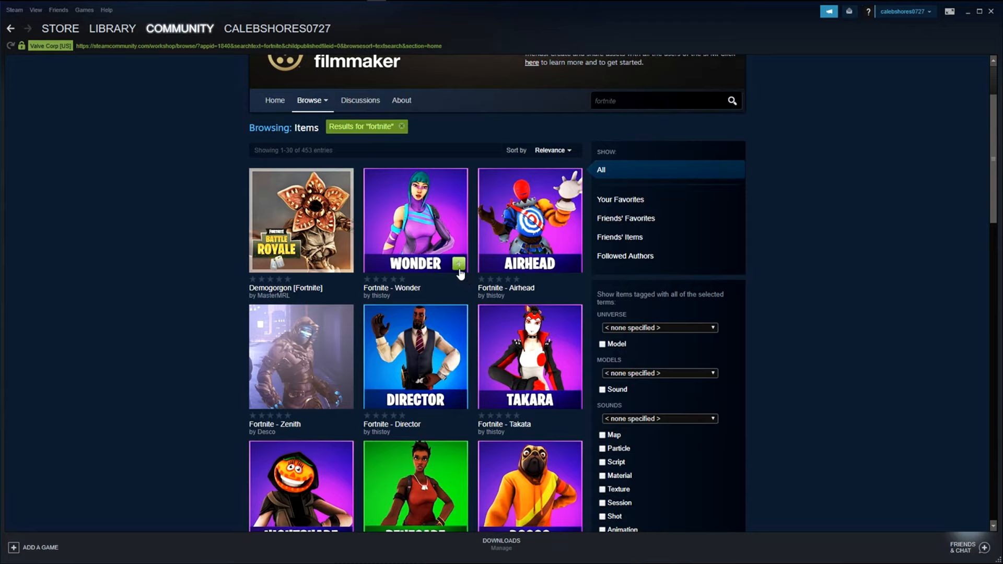
Subscribe to the Fortnite Wonder, Airhead, Director and Takata workshop models.
left_click(572, 264)
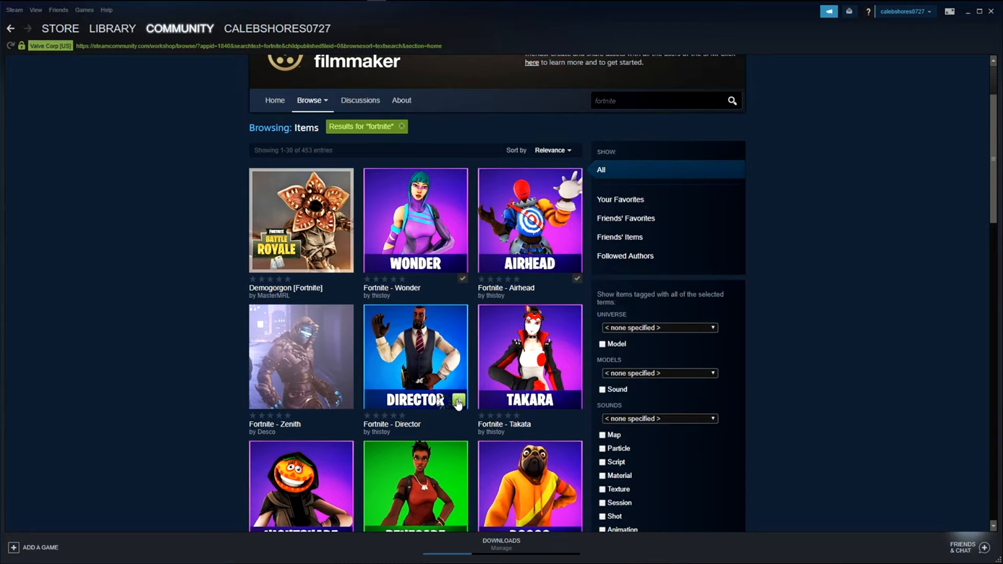
left_click(458, 400)
scroll(566, 399, "down", 1)
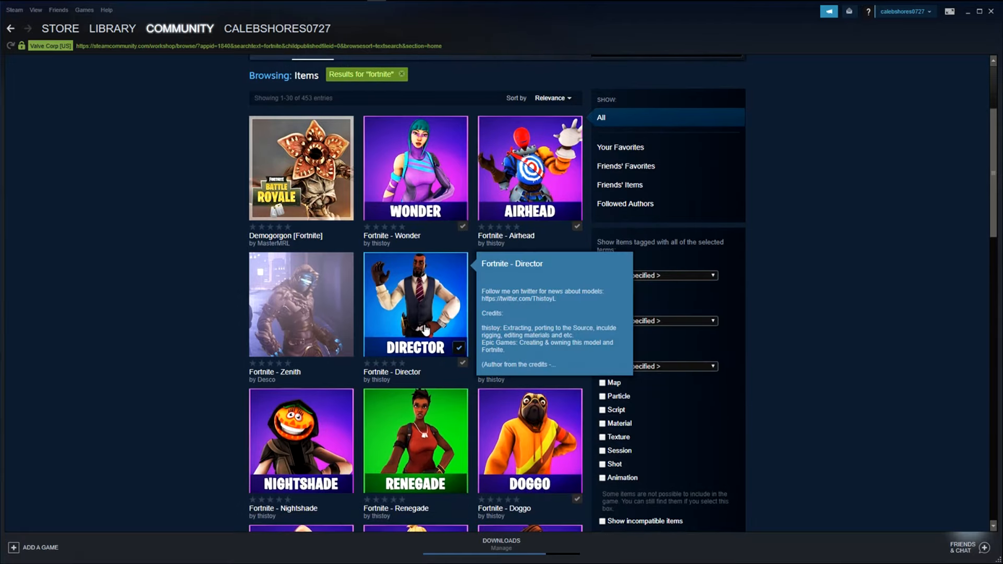
left_click(574, 349)
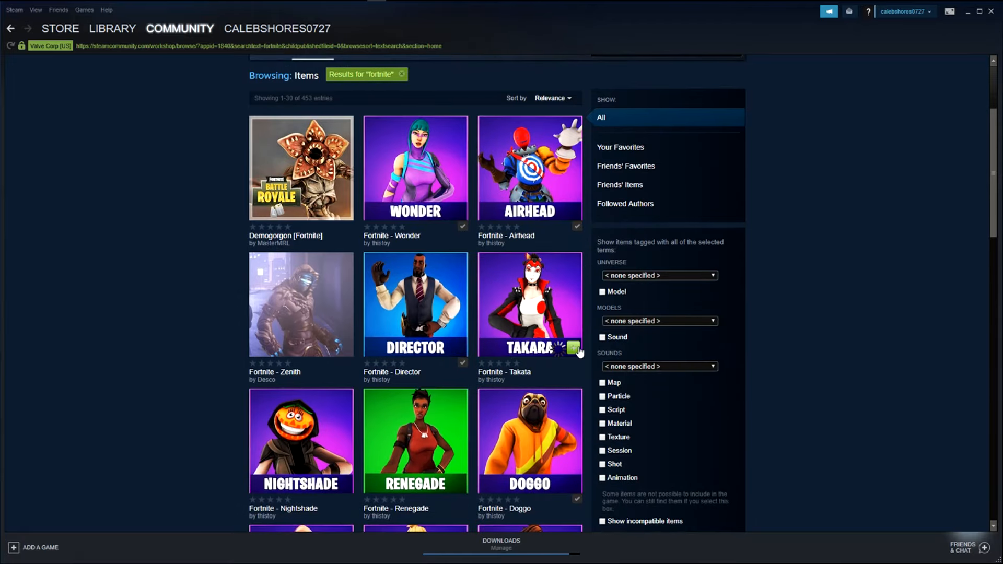
scroll(564, 397, "down", 4)
scroll(507, 345, "up", 6)
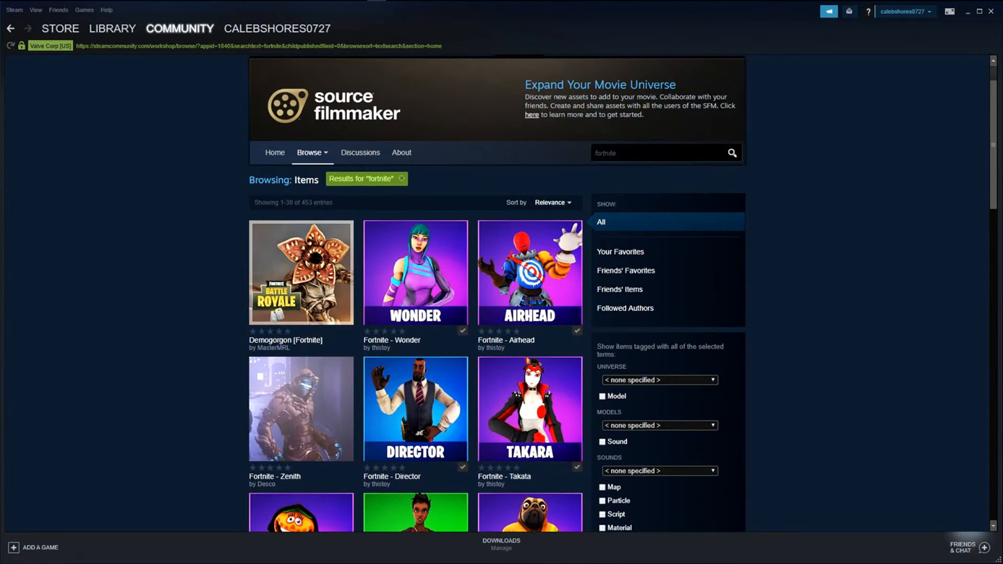
Launch Source Filmmaker from the software library, using the Launch Source Filmmaker option.
mouse_move(117, 30)
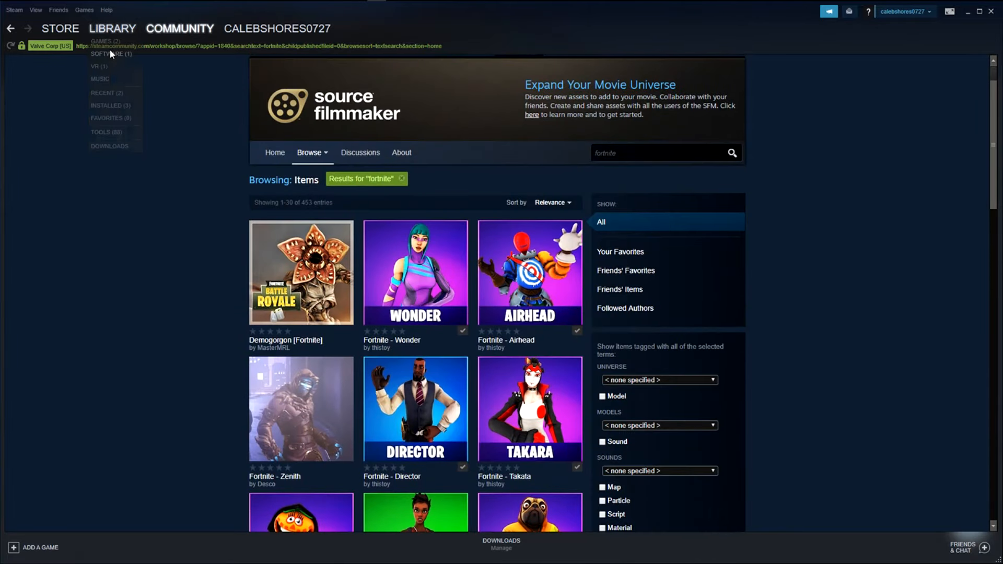
left_click(111, 54)
left_click(181, 108)
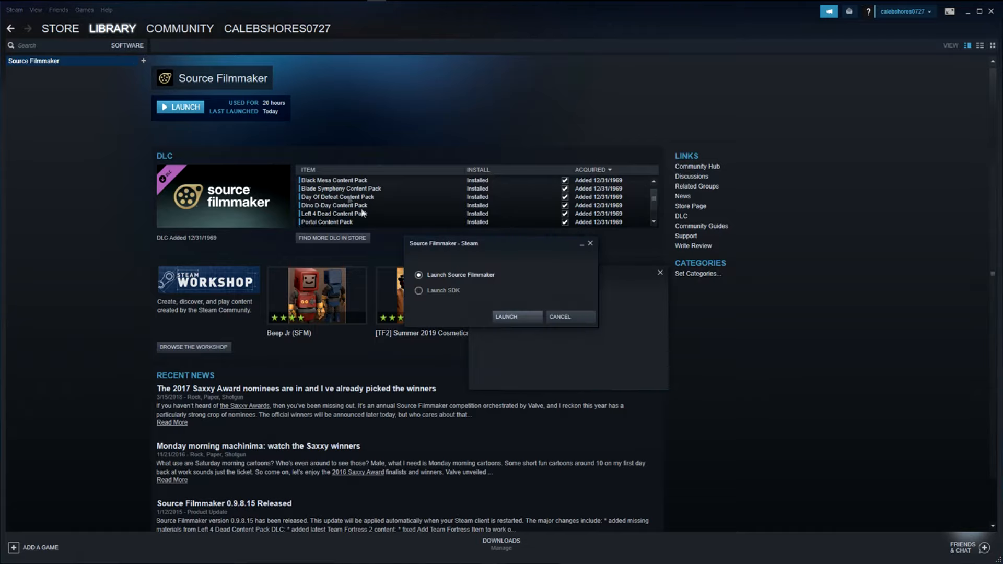
left_click(515, 317)
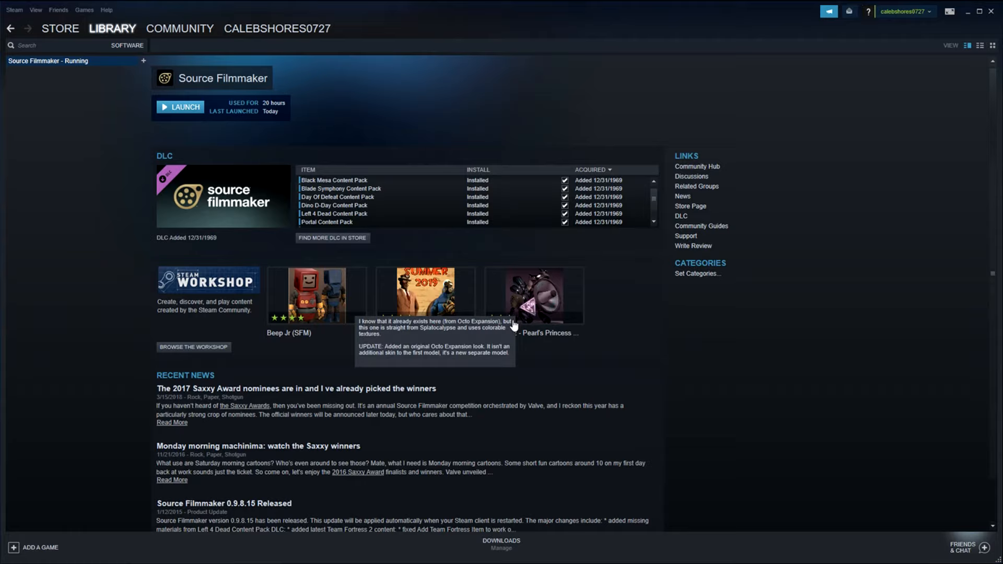
Create a 24 fps session named THUMBNAIL on the desktop and download the queued Fortnite workshop files.
mouse_move(238, 11)
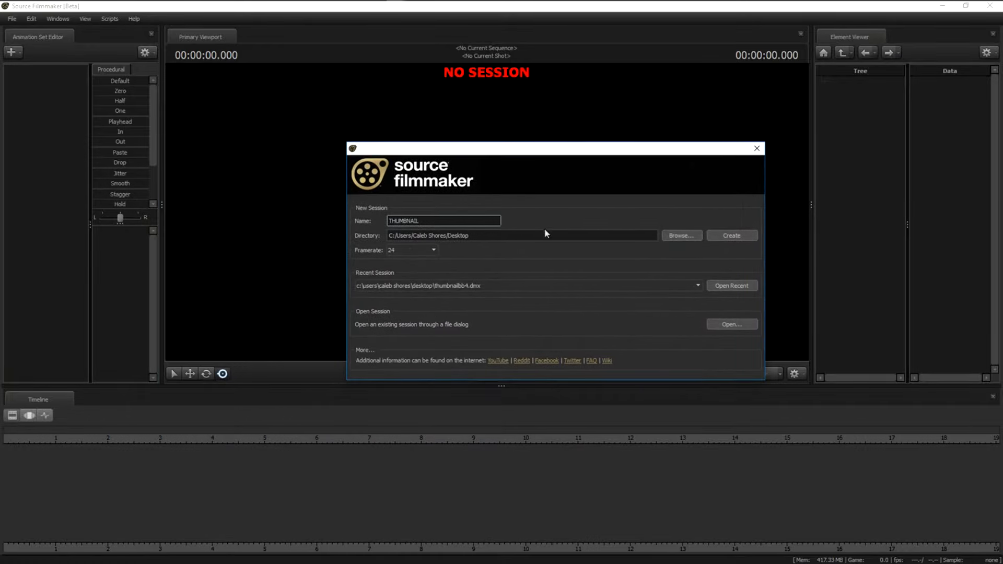
left_click(747, 235)
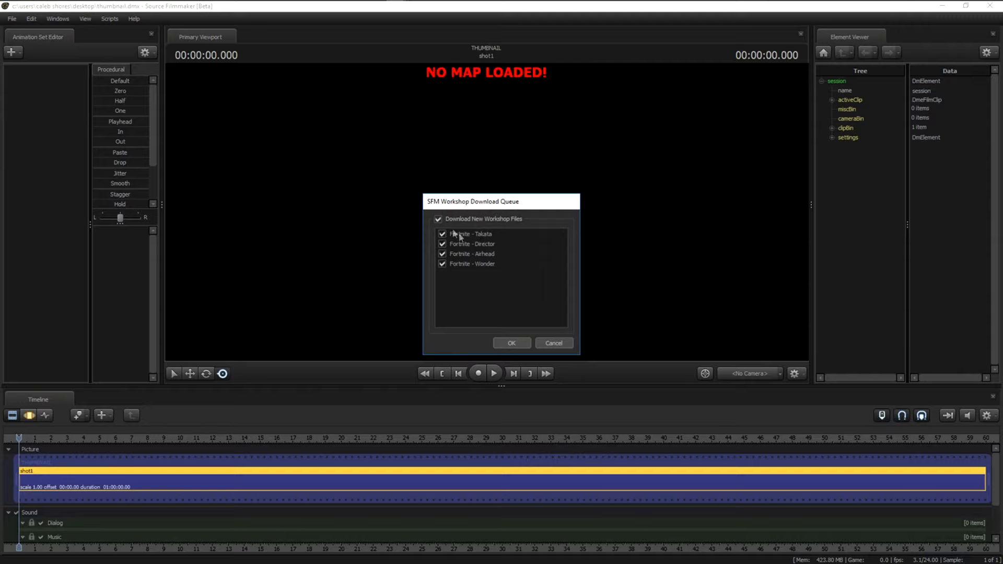
left_click(519, 342)
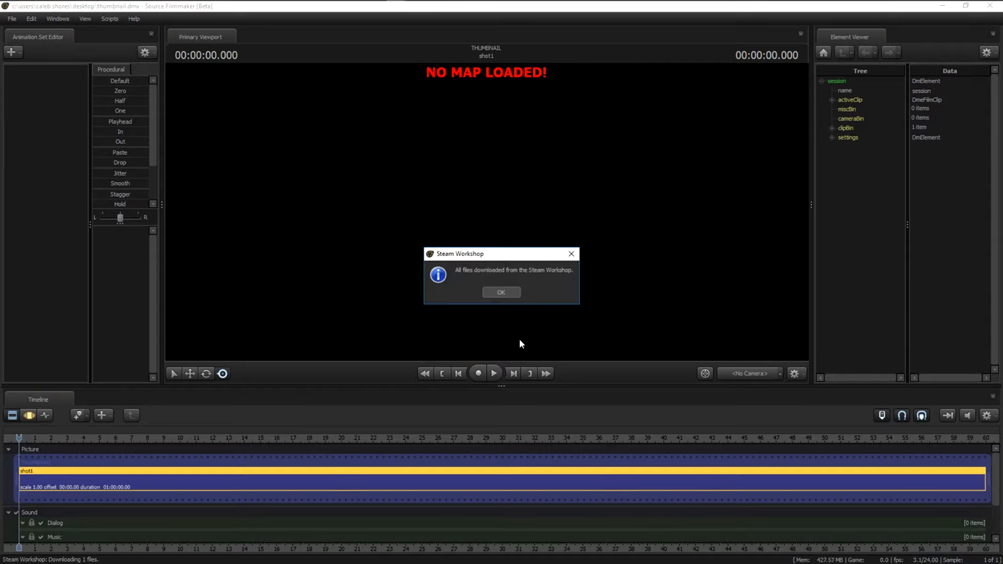
left_click(493, 291)
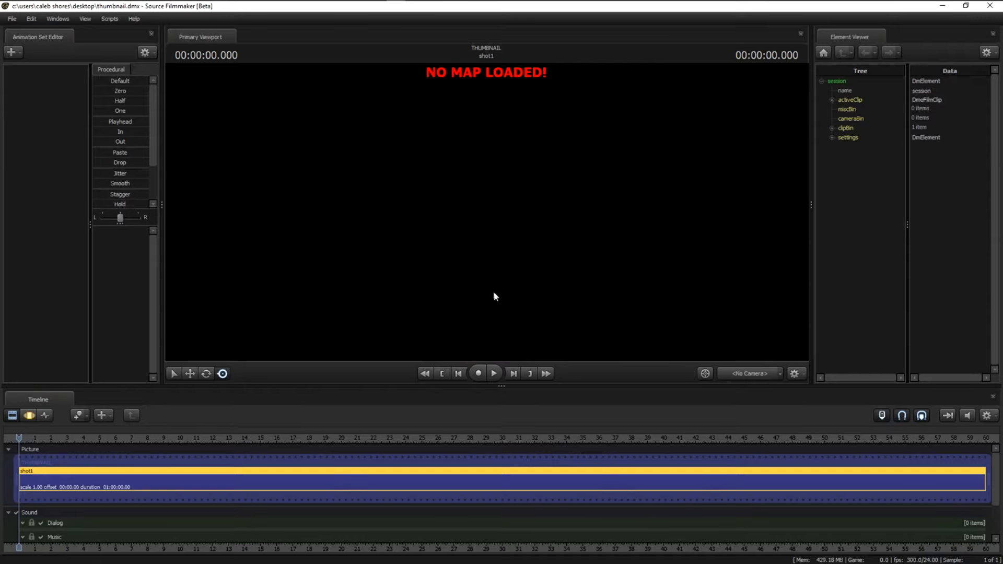
Load the map greenscreen_room.bsp into the session.
right_click(274, 200)
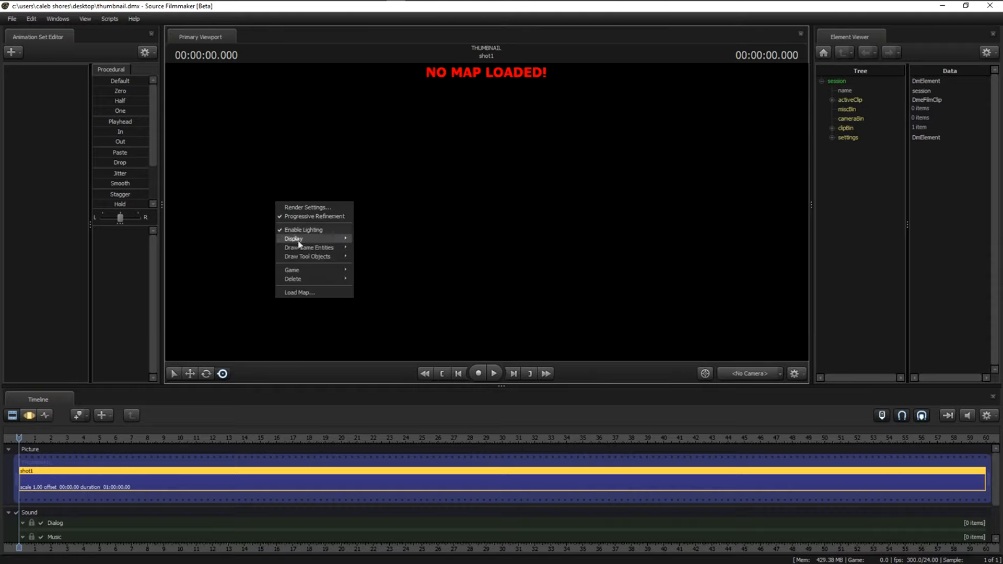
left_click(316, 291)
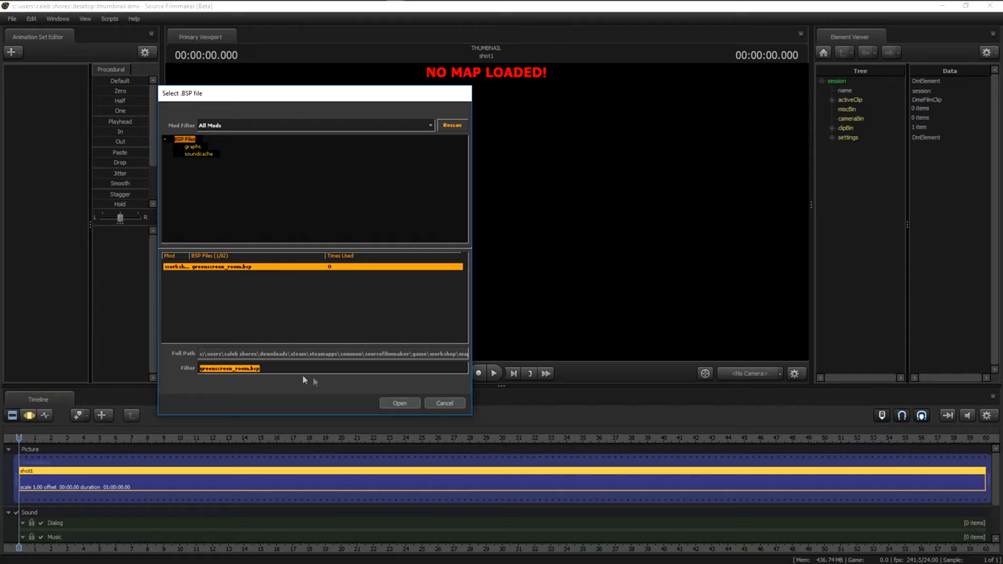
left_click(389, 403)
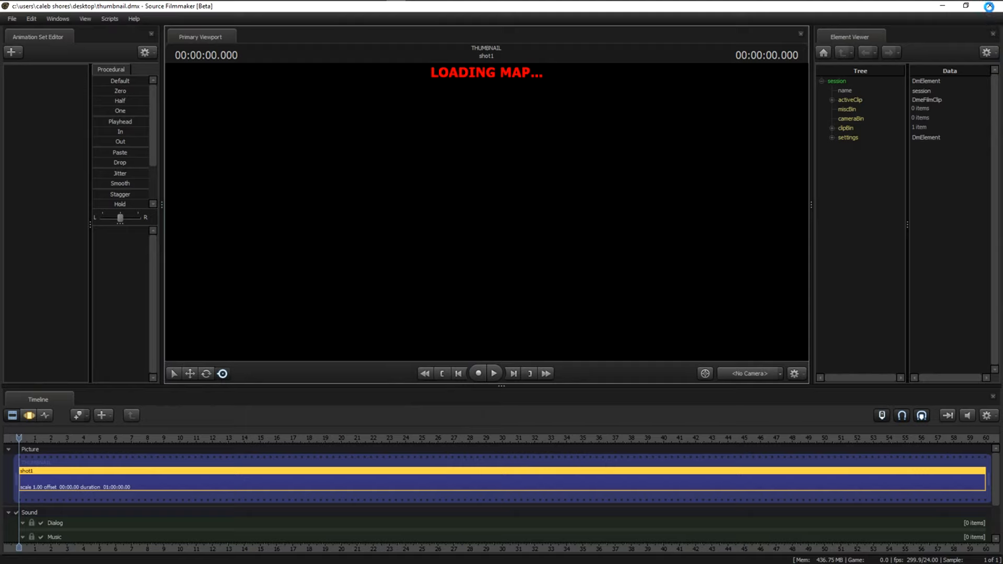
Switch to Steam and search the Source Filmmaker workshop for "greenscreen".
left_click(376, 7)
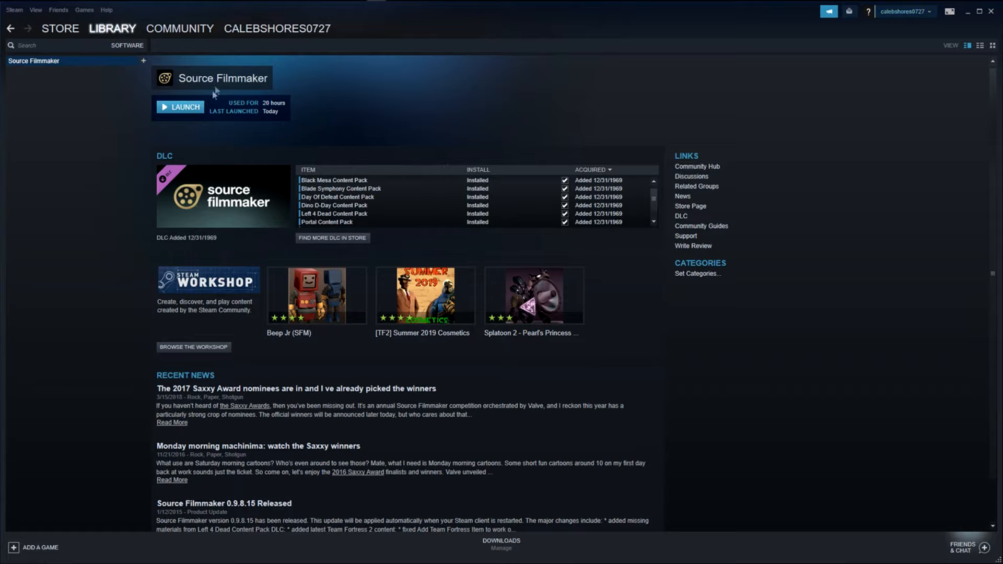
left_click(226, 347)
left_click(684, 205)
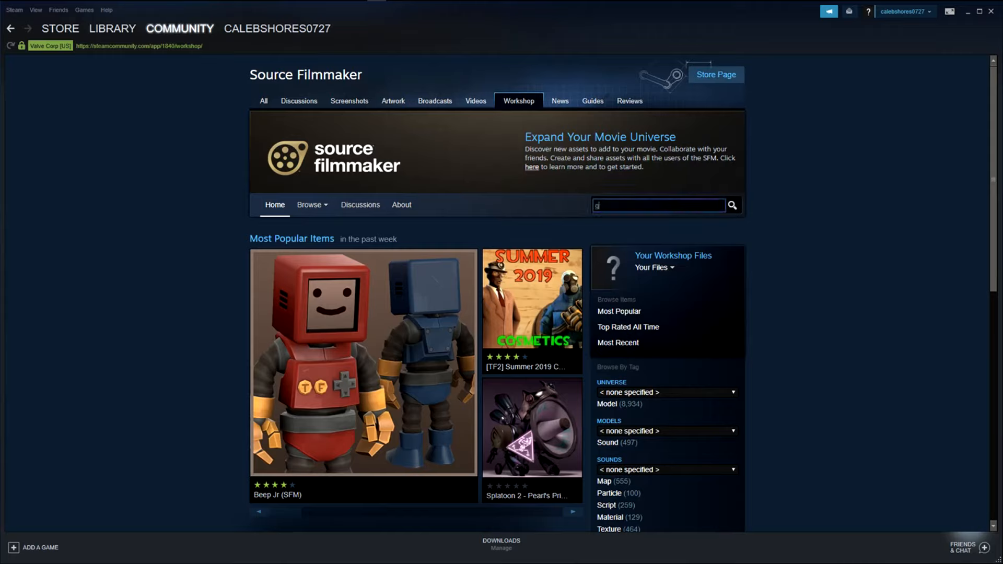
type("greenscreen")
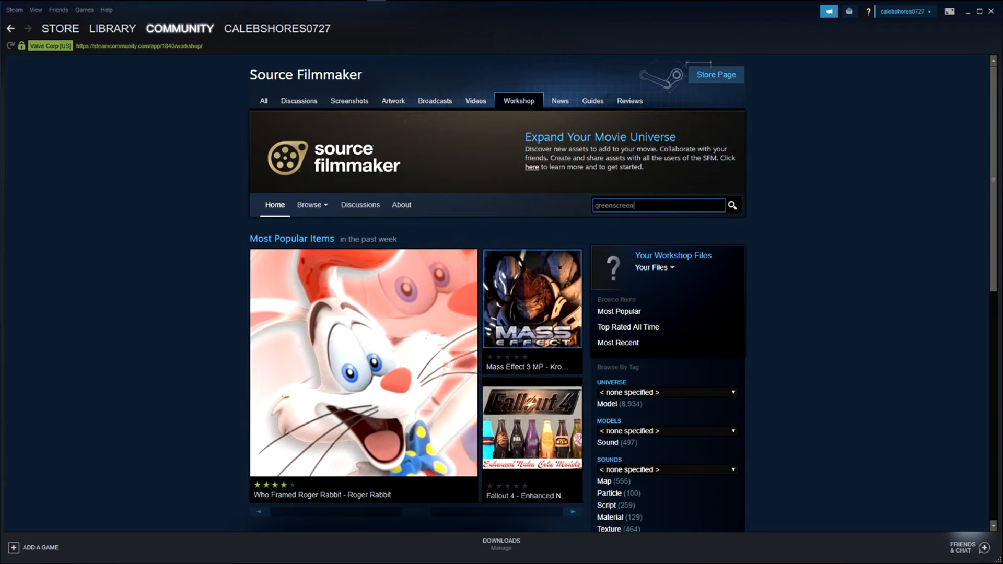
key("Return")
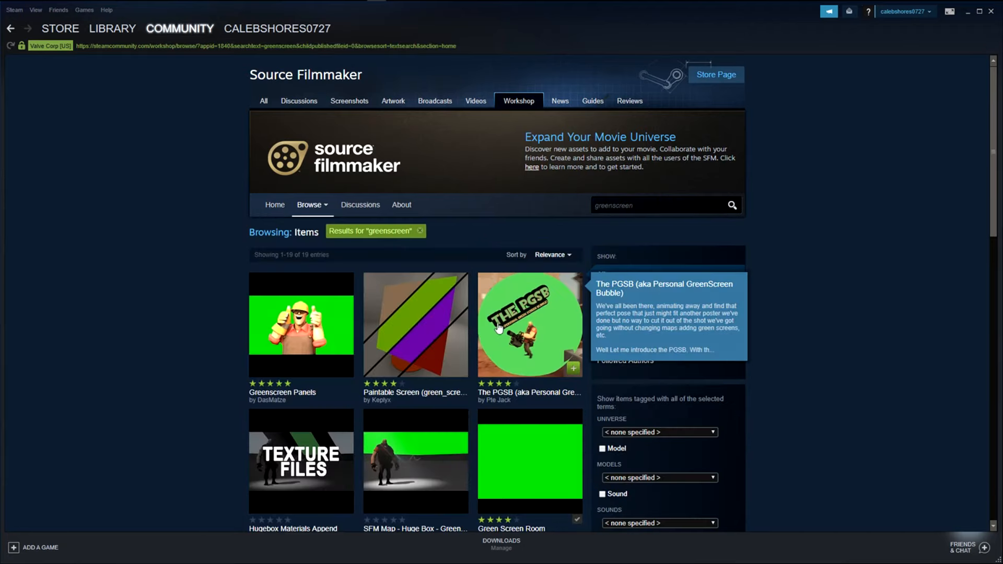
Browse the green screen results, view the Green Screen Room map's details page and close it.
scroll(554, 468, "down", 1)
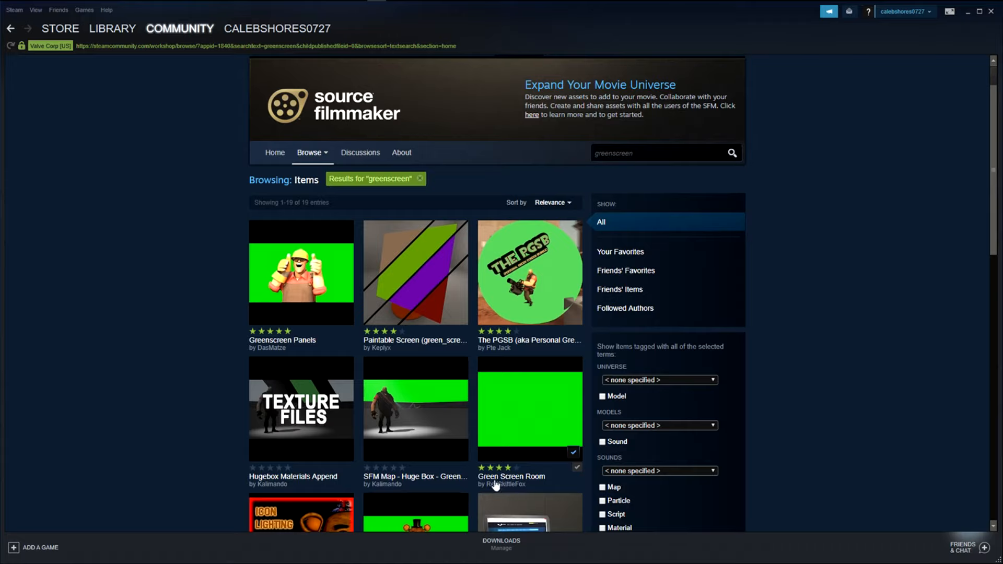
mouse_move(501, 464)
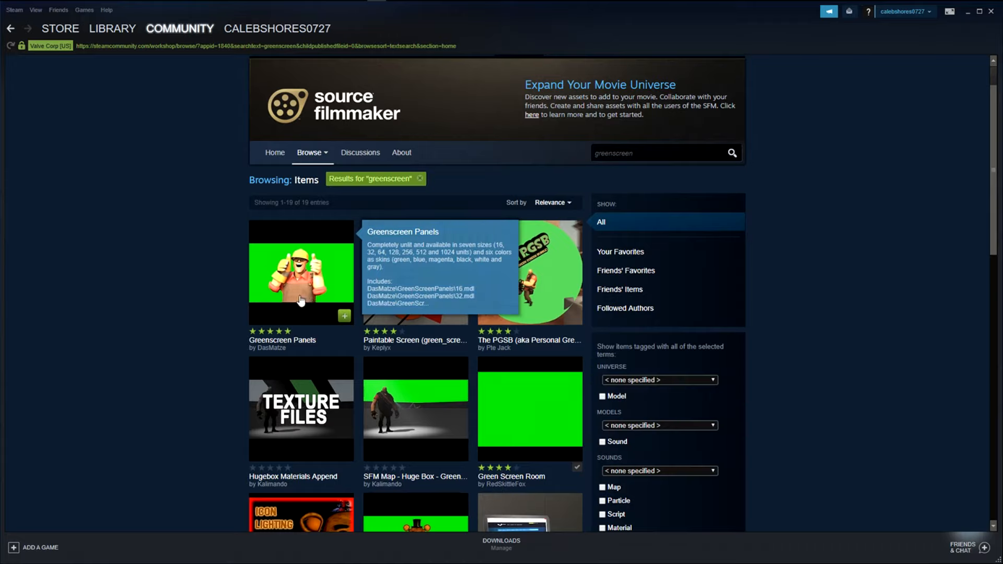
scroll(533, 413, "down", 4)
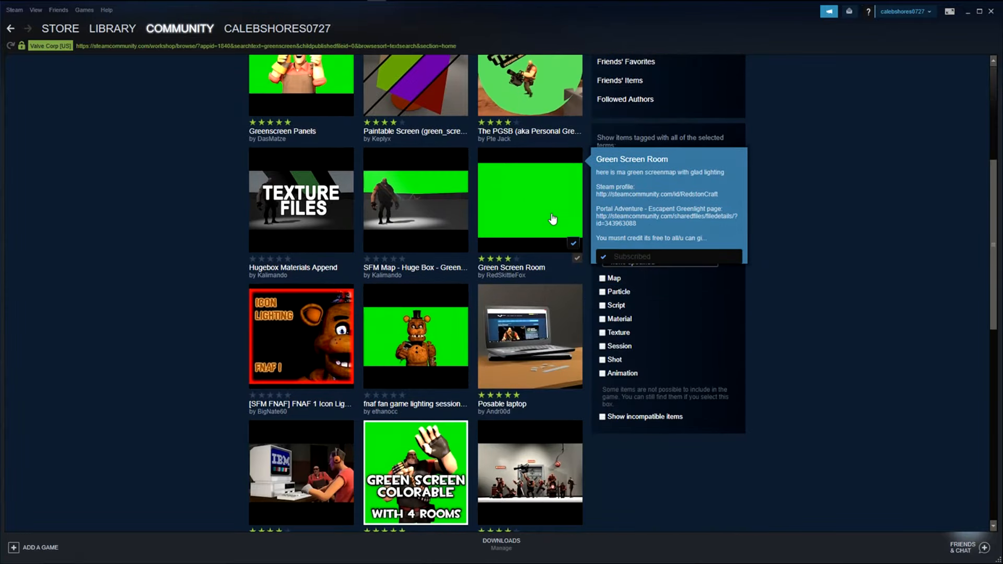
scroll(551, 202, "down", 1)
scroll(522, 209, "up", 1)
left_click(521, 209)
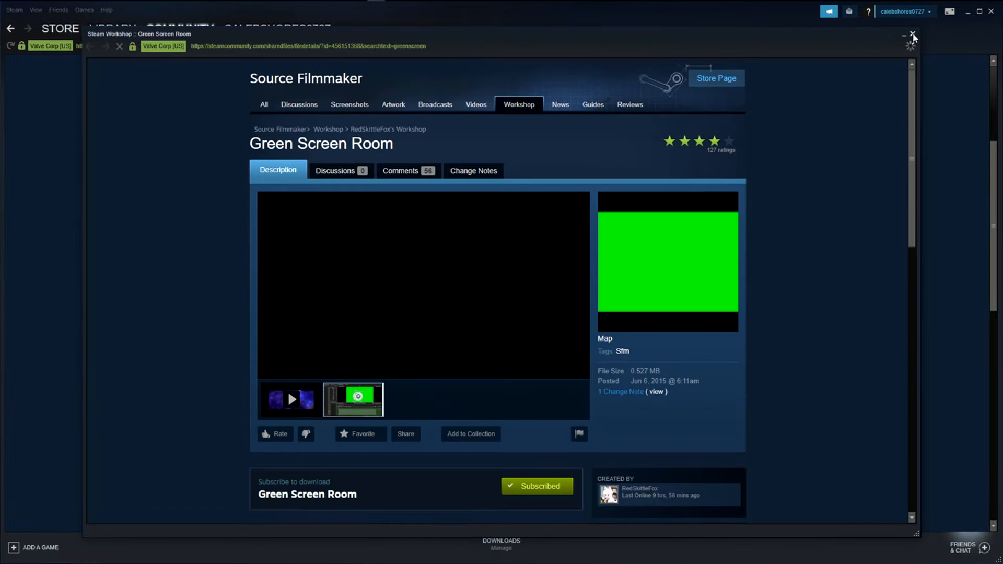
left_click(912, 33)
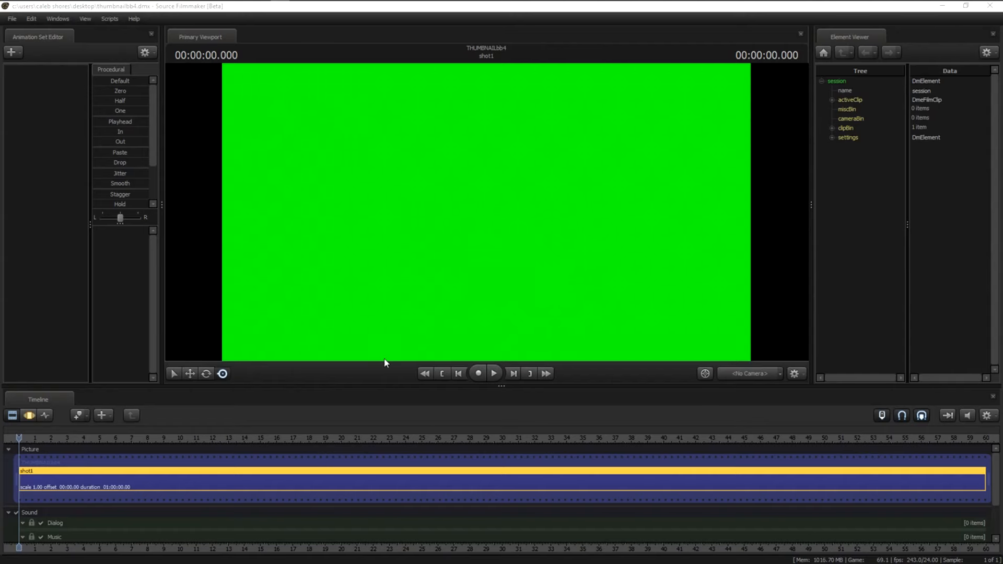
Start an animation set for a new model in Source Filmmaker and select the mrshlapa folder of MDL files.
left_click(11, 52)
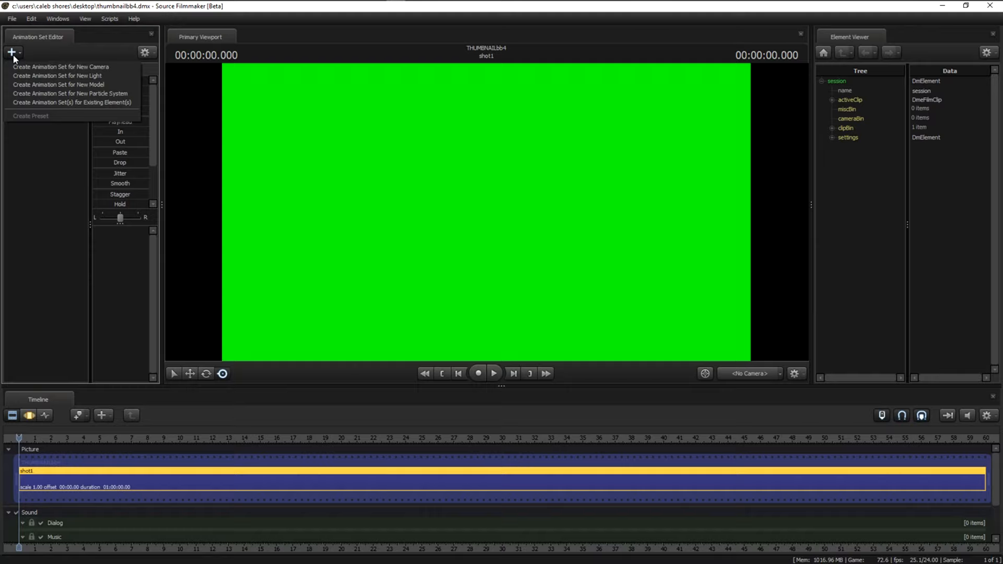
right_click(67, 212)
left_click(20, 52)
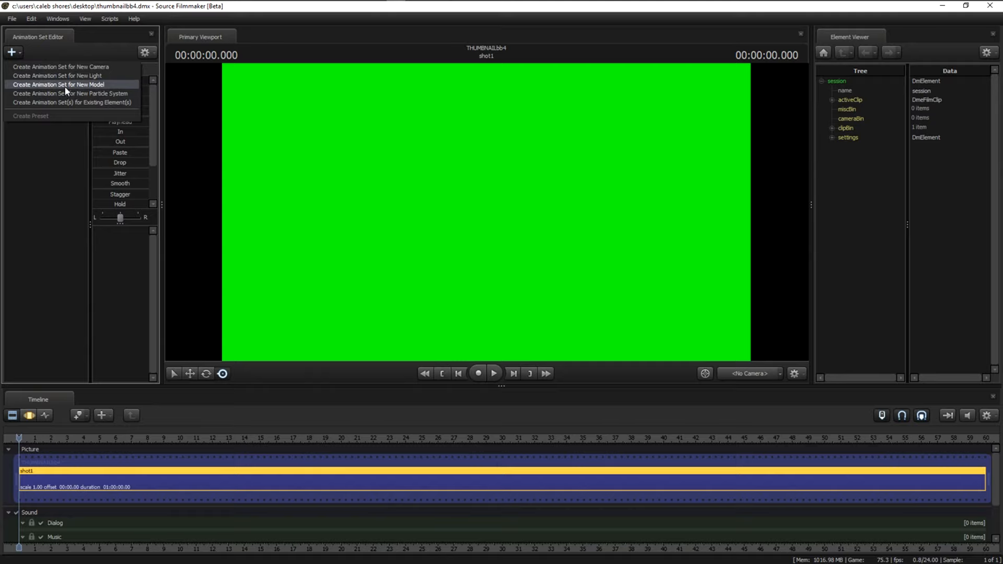
left_click(70, 84)
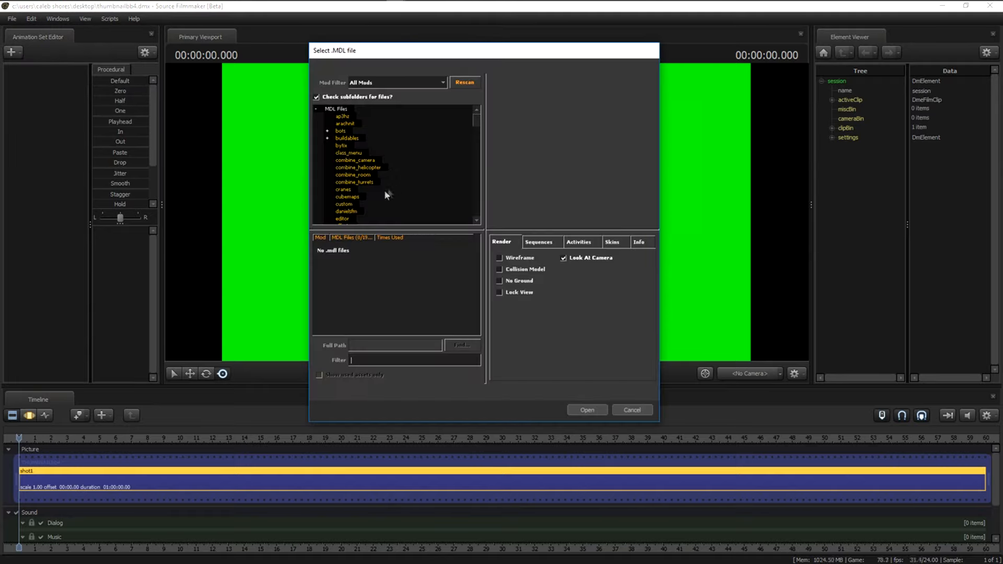
scroll(380, 174, "down", 5)
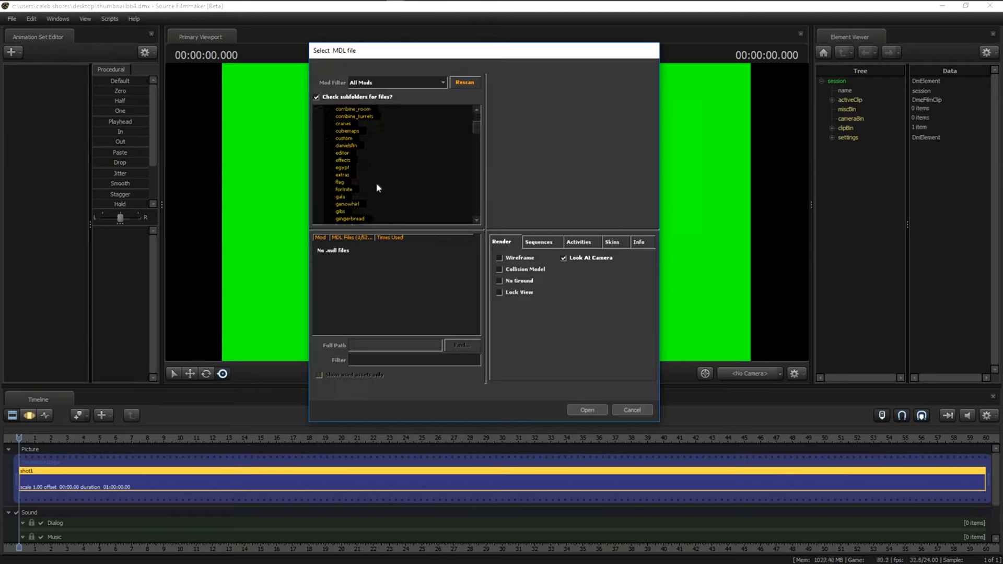
scroll(361, 168, "up", 5)
scroll(371, 200, "down", 3)
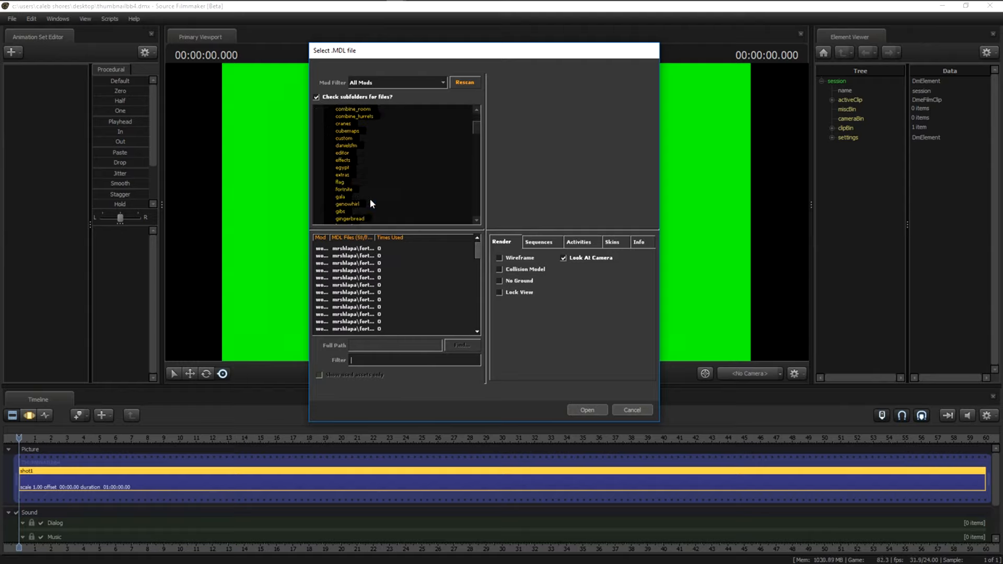
scroll(389, 218, "down", 1)
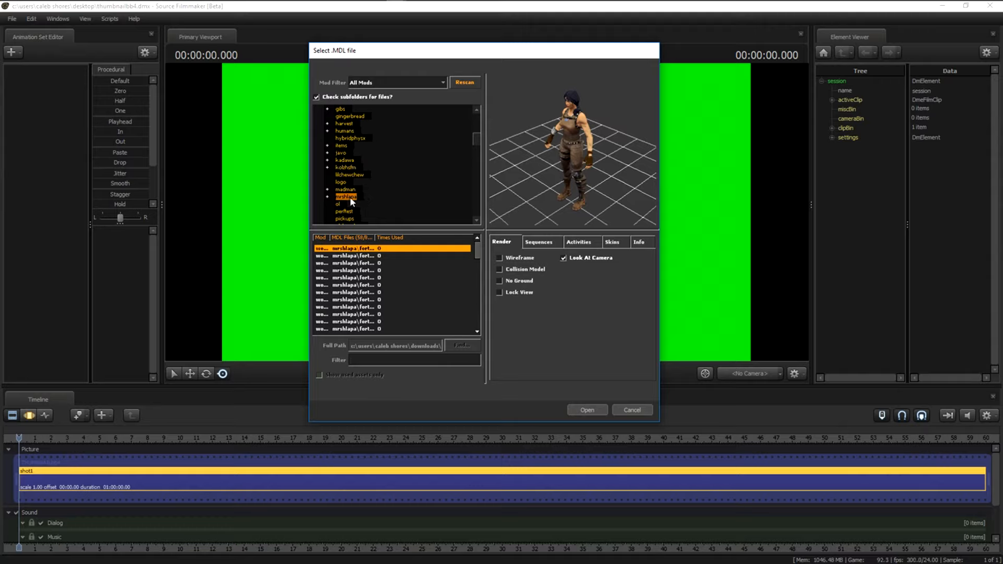
Examine the Fortnite character and prop models in the mrshlapa folder's MDL list, and look through the neighbouring model folders.
scroll(353, 244, "down", 3)
scroll(355, 261, "down", 3)
scroll(376, 288, "up", 10)
left_click(365, 256)
left_click(368, 270)
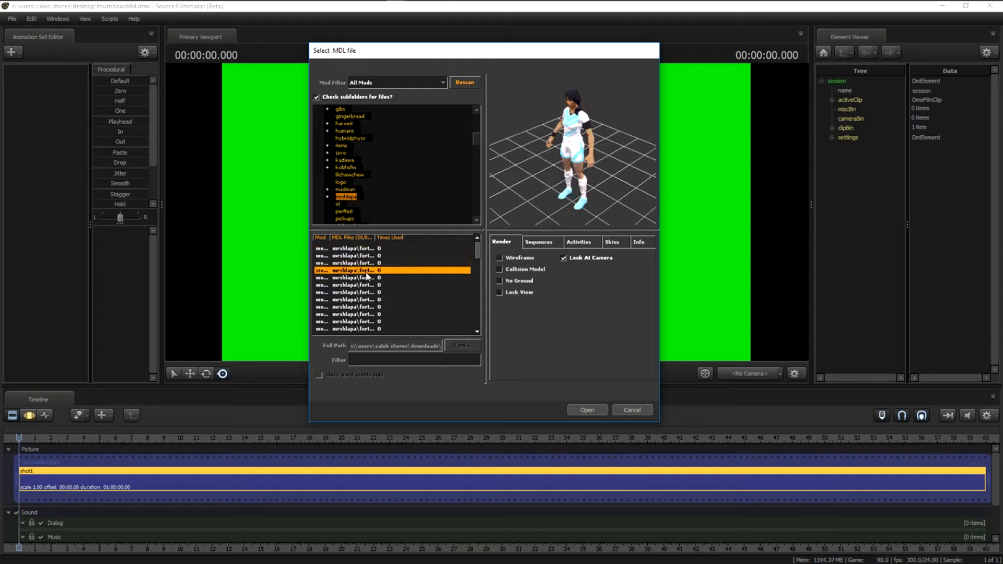
left_click(368, 278)
scroll(365, 287, "down", 10)
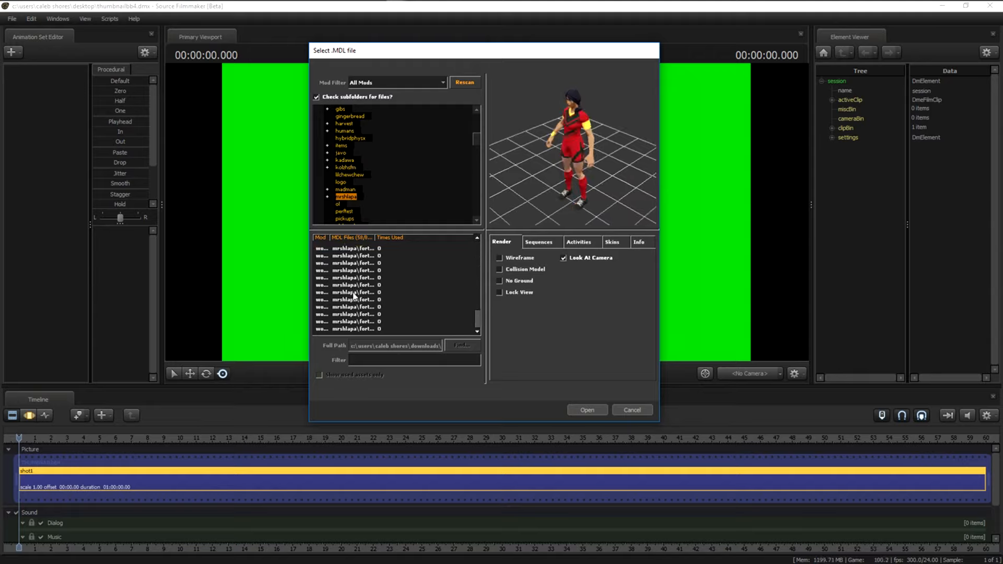
left_click(364, 286)
left_click(359, 300)
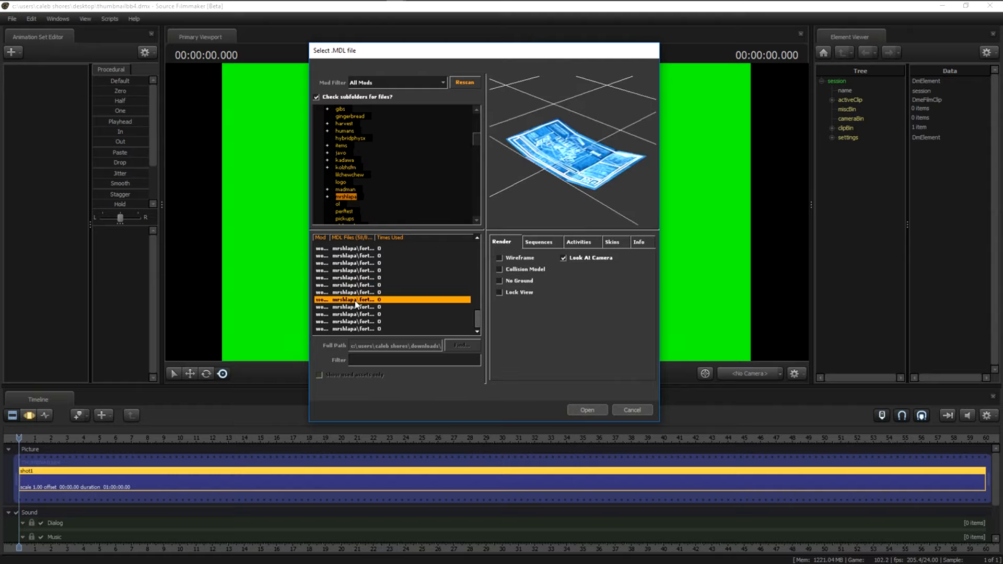
left_click(370, 263)
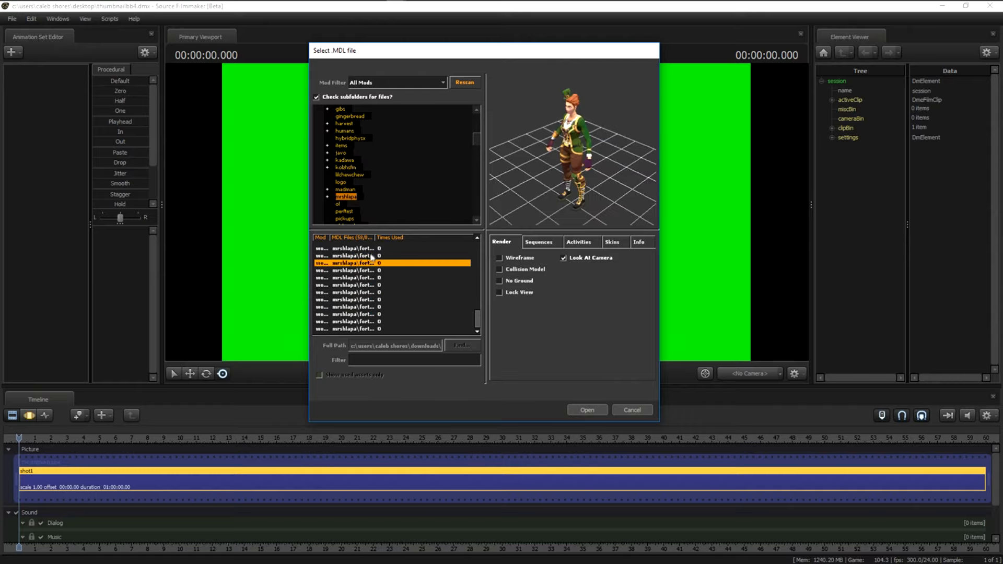
left_click(373, 306)
left_click(377, 278)
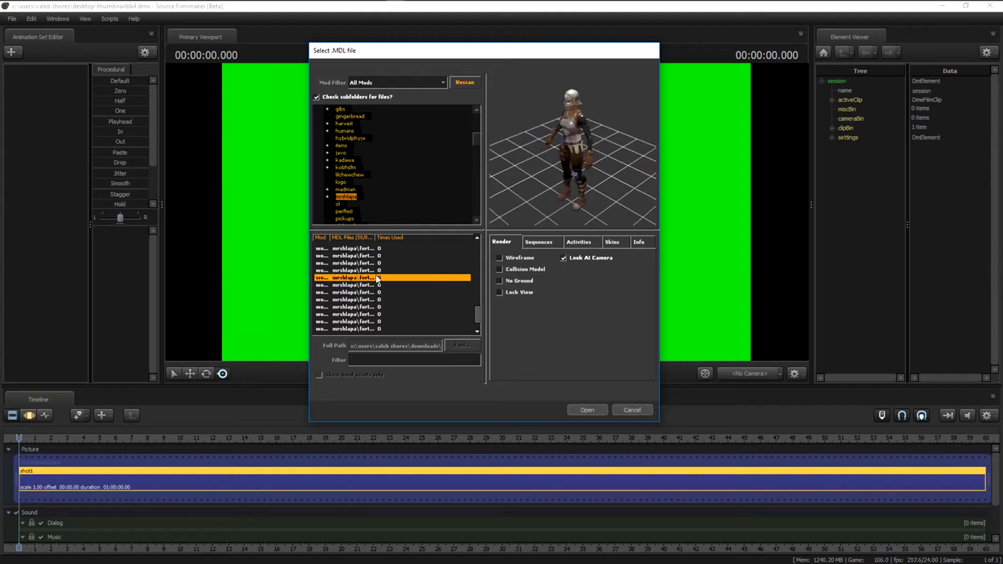
left_click(376, 270)
left_click(373, 278)
scroll(347, 146, "down", 10)
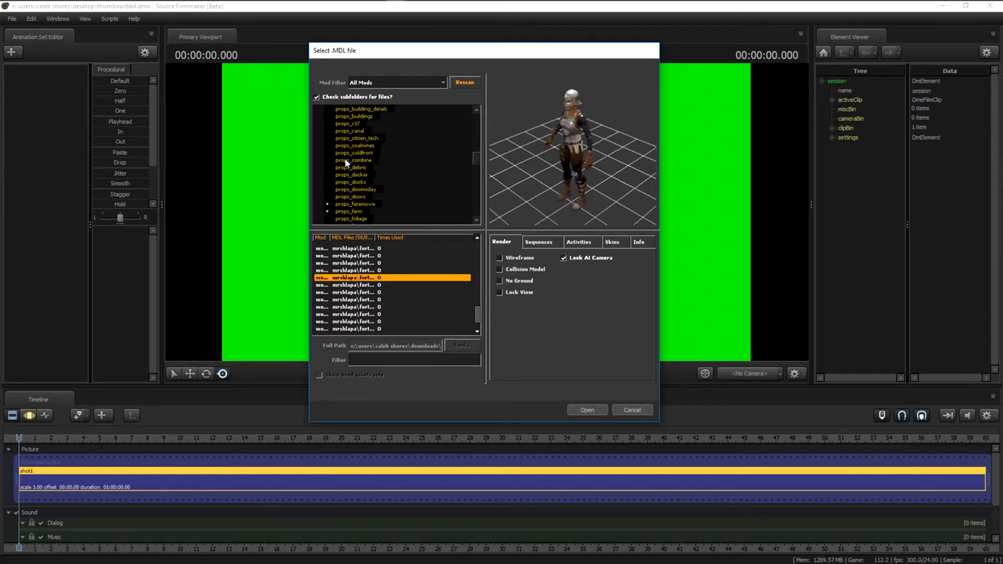
scroll(345, 160, "up", 12)
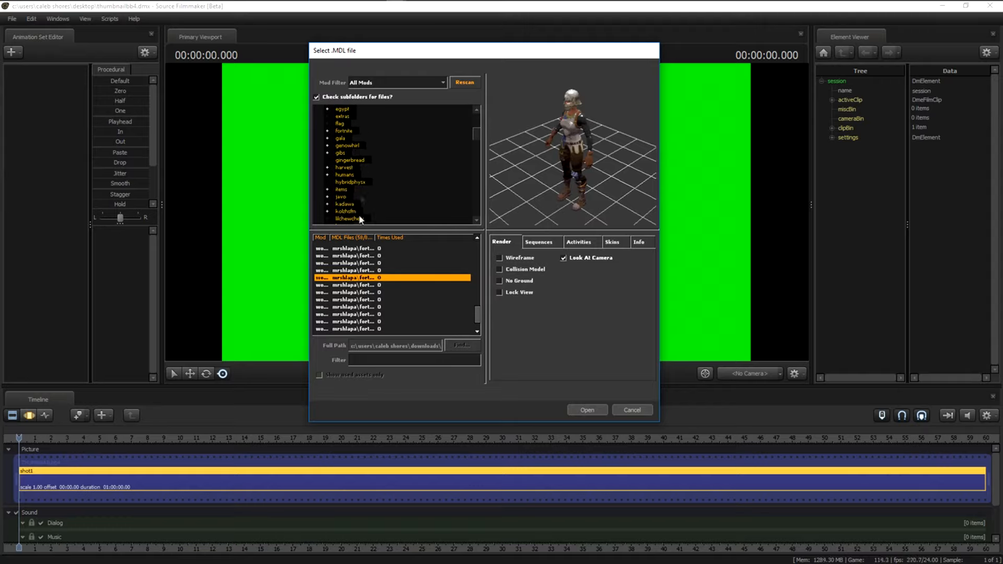
Pick the royal knight model from the MDL file list and load it into the scene.
key("Up")
key("Up")
key("Up")
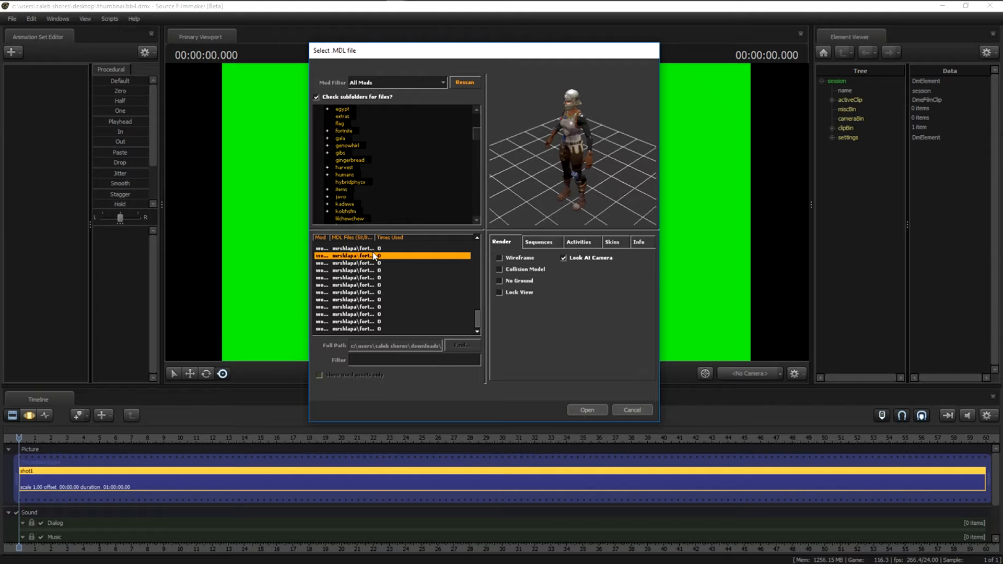
double_click(374, 256)
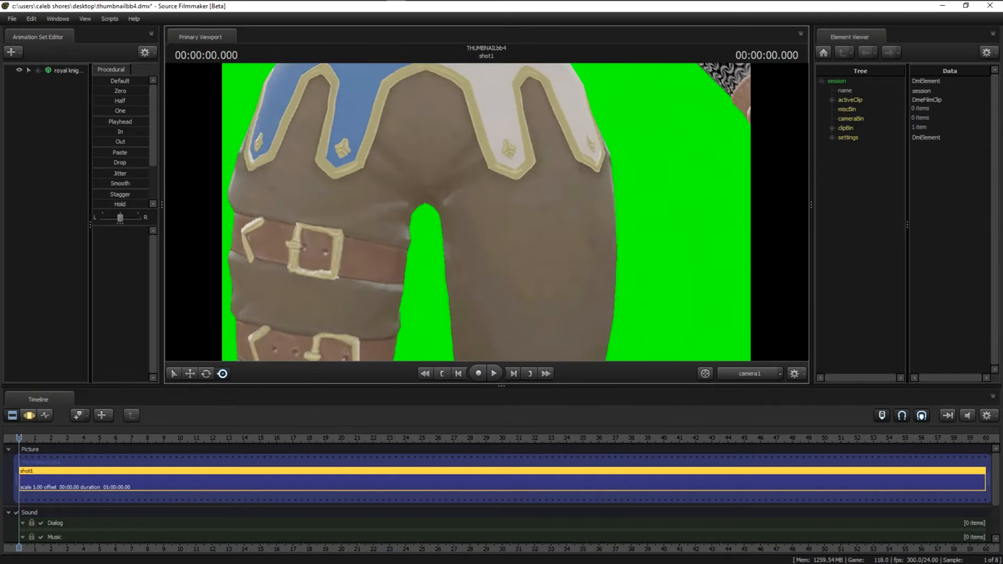
Move the camera back from the knight and frame the torso, arms and belt against the green screen.
key("s")
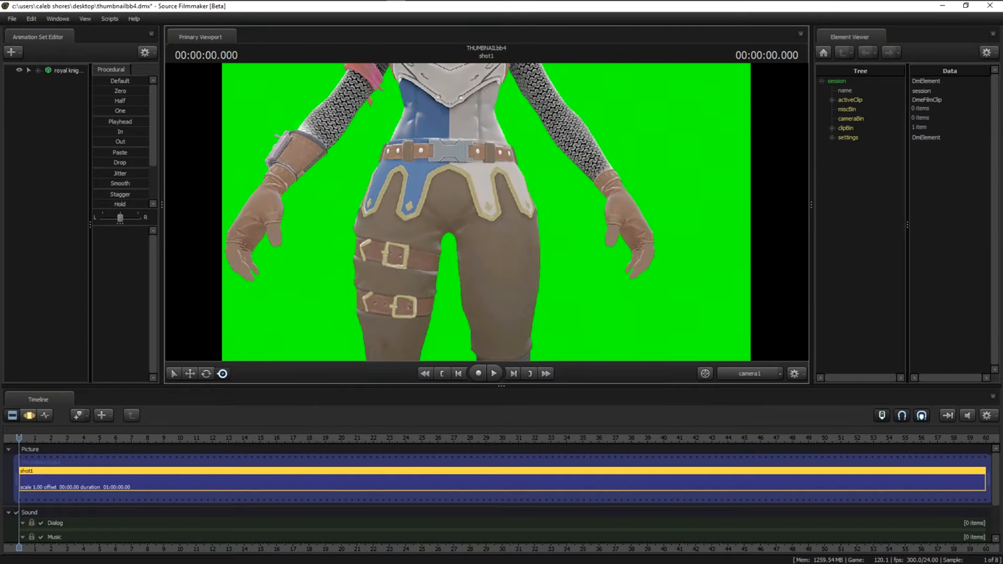
key("z")
key("x")
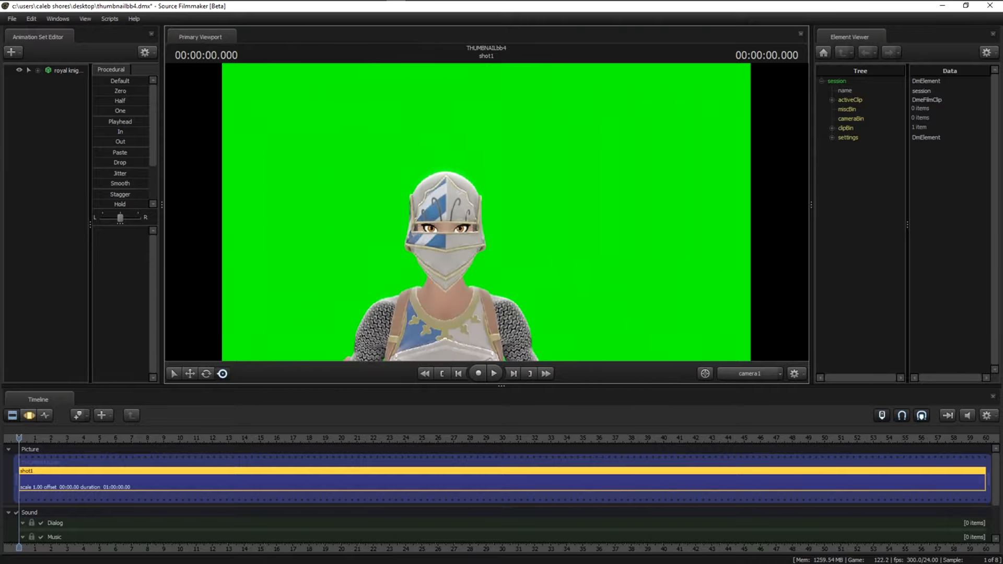
key("z")
key("x")
key("z")
key("a")
key("d")
key("z")
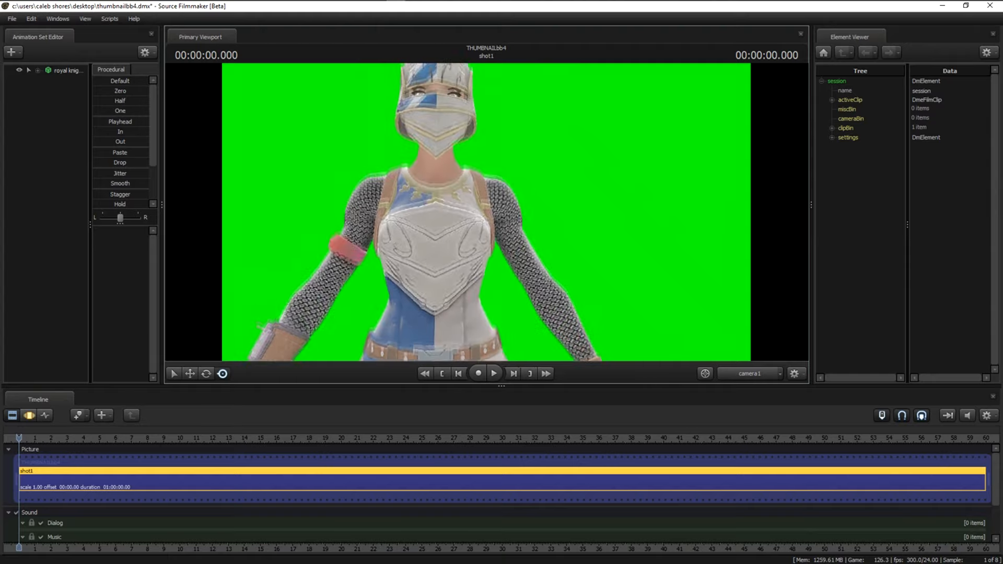
left_click_drag(487, 212, 510, 189)
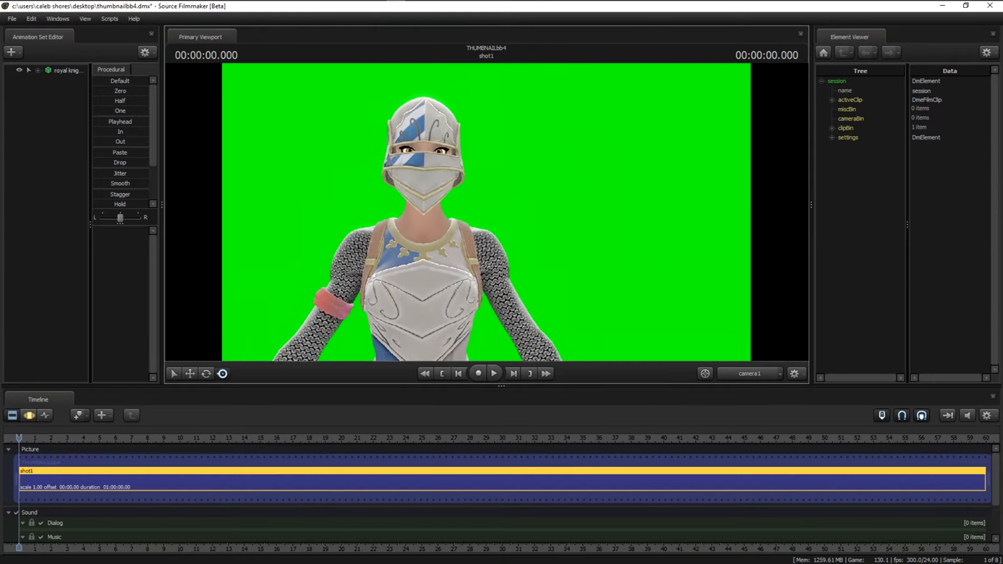
key("z")
key("x")
key("z")
left_click_drag(487, 212, 483, 335)
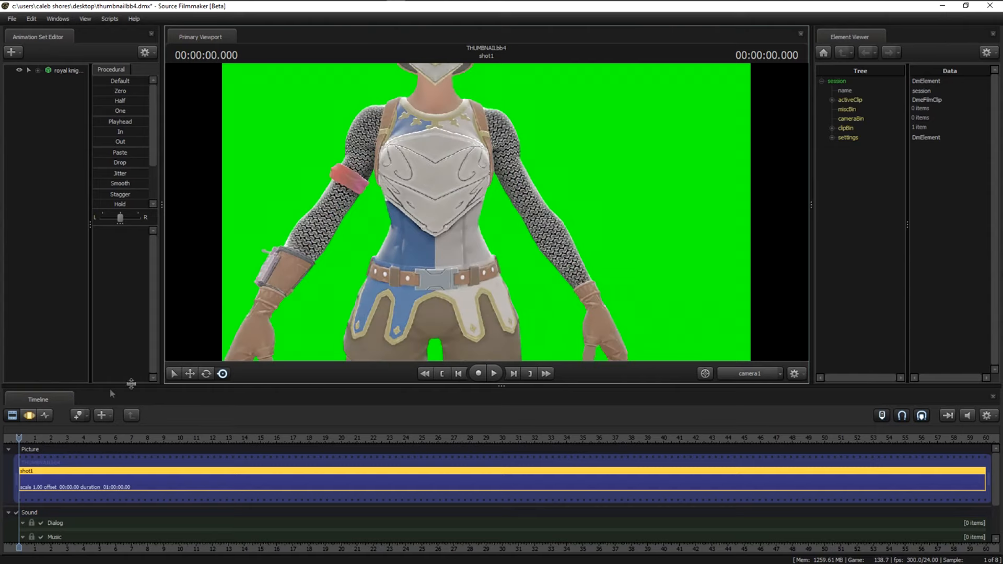
Switch to the Motion Editor and rotate the knight's neck bone so the head tilts toward the model's left shoulder.
left_click(30, 416)
left_click_drag(467, 245, 468, 157)
left_click(486, 211)
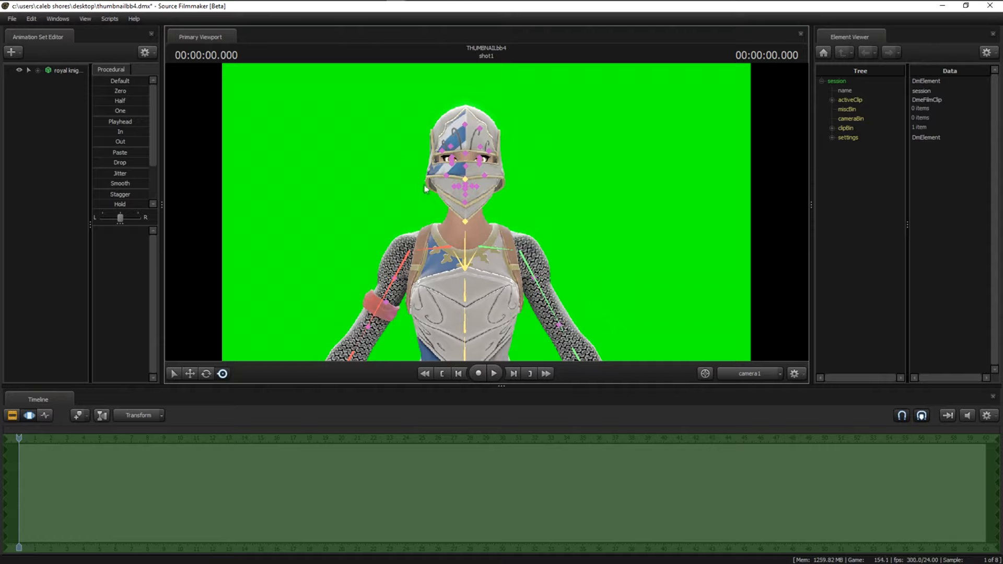
left_click(465, 221)
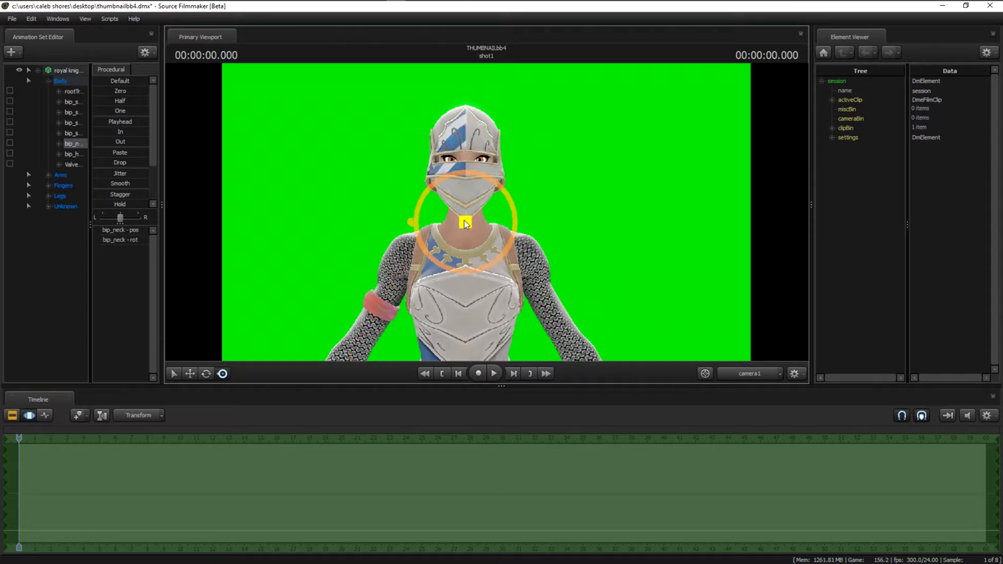
mouse_move(489, 201)
left_mouse_down()
mouse_move(450, 219)
mouse_move(493, 203)
left_mouse_up()
left_click(206, 373)
left_click_drag(499, 208, 450, 239)
left_click_drag(501, 205, 485, 229)
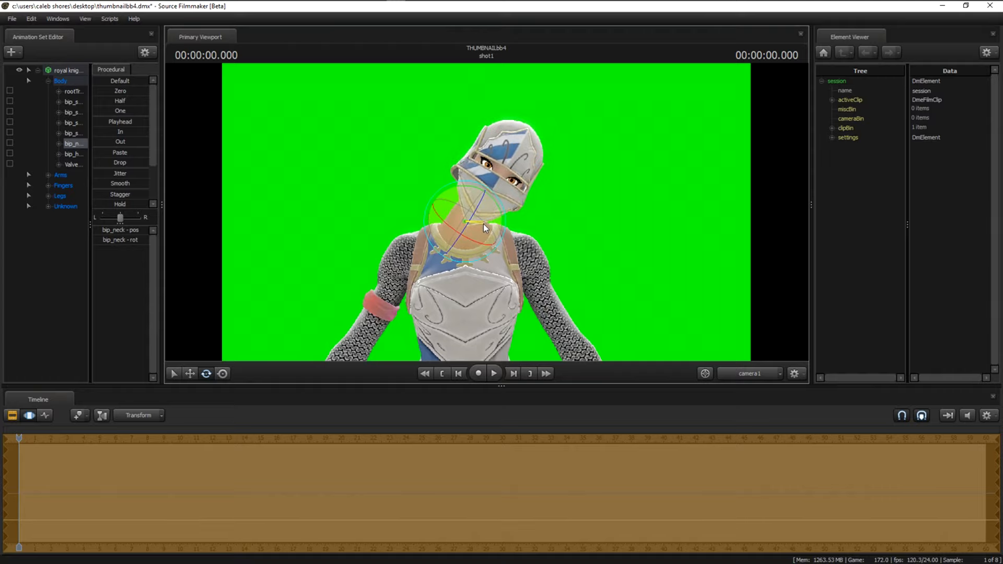
Rotate the left lower arm bone so the forearm bends and the hand comes forward.
left_click_drag(603, 223, 674, 329)
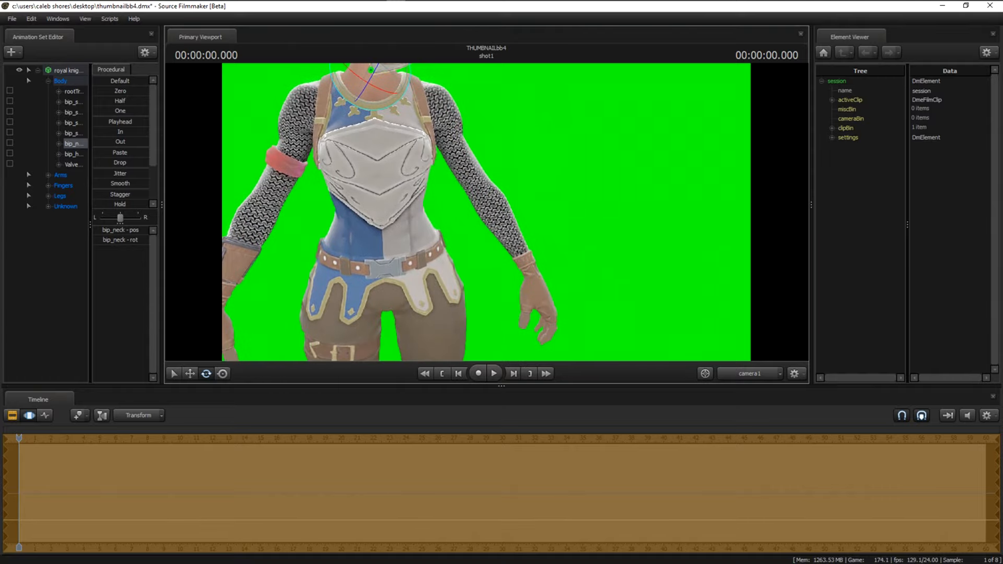
left_click(495, 216)
left_click_drag(486, 216, 467, 219)
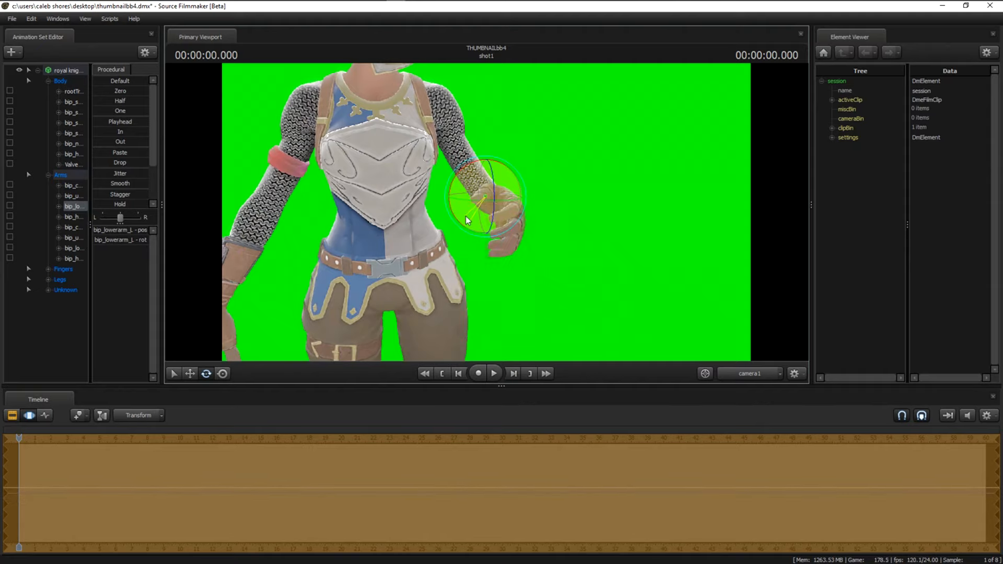
Curl the left hand's fingers into a fist by rotating their finger bones.
left_click(521, 221)
left_click_drag(520, 221, 489, 218)
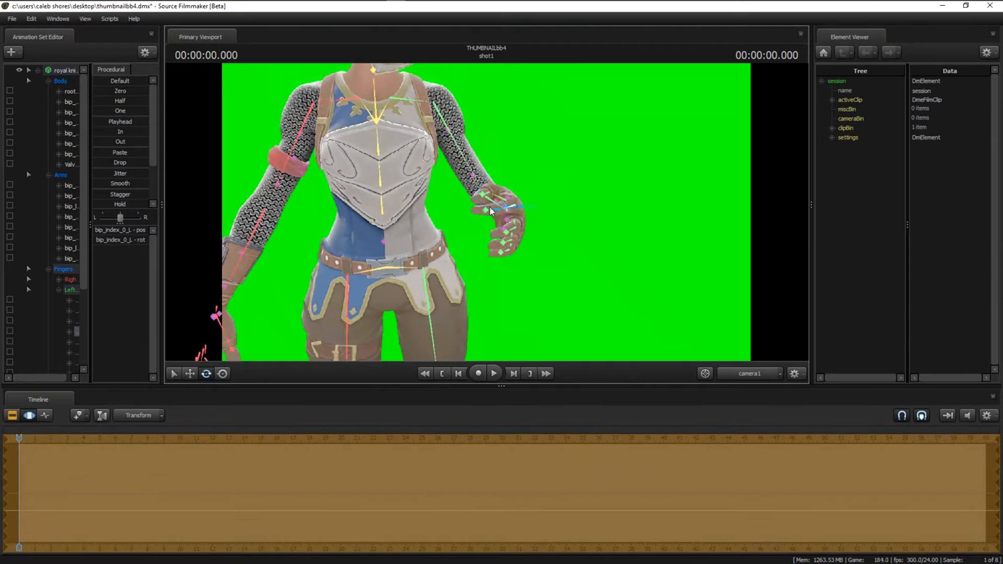
left_click(497, 214)
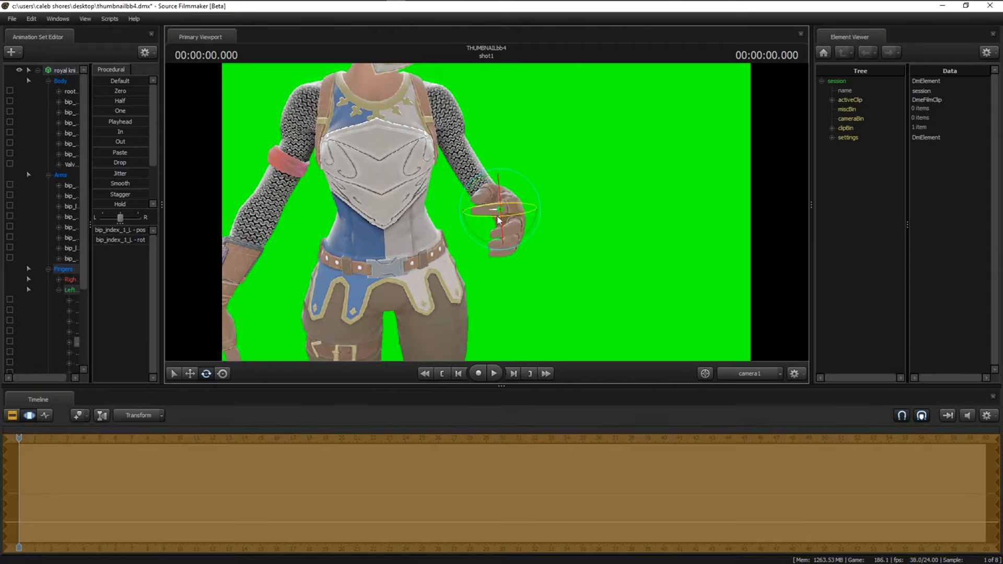
left_click(514, 226)
left_click(515, 231)
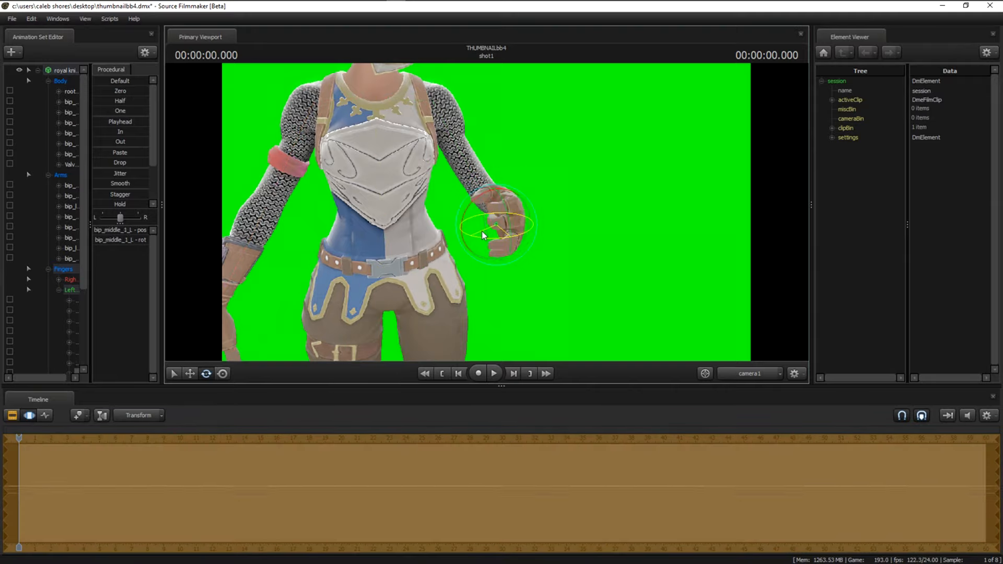
left_click(512, 242, "ctrl")
left_click_drag(513, 246, 492, 252)
left_click(496, 250, "ctrl")
left_click(516, 248, "ctrl")
left_click(496, 247, "ctrl")
left_click(497, 246, "ctrl")
Rotate the left thumb bones so the thumb points upward in a thumbs-up.
left_click(492, 195, "ctrl")
left_click_drag(495, 206, 496, 180)
left_click(496, 184, "ctrl")
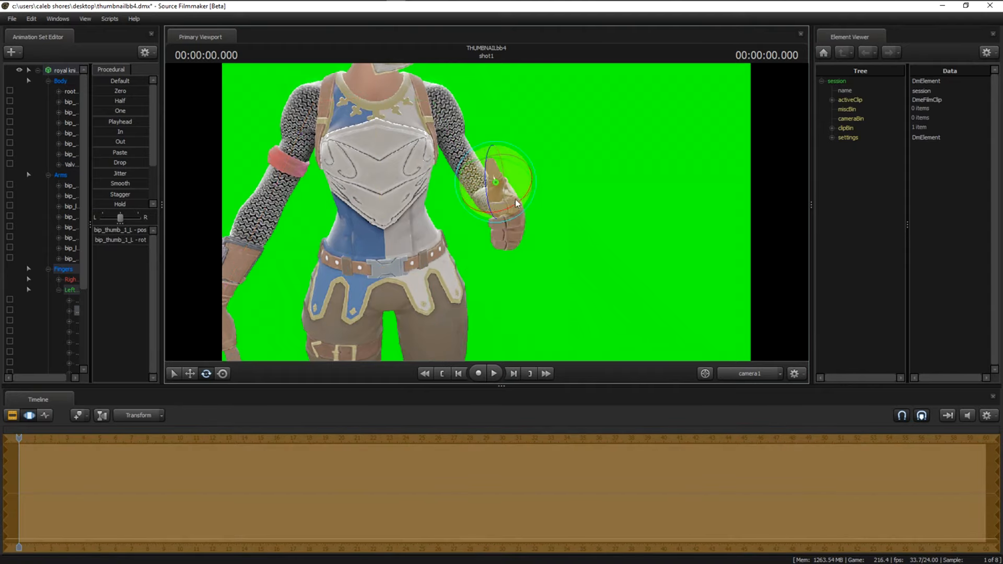
Bend the right arm at the elbow and raise the right hand beside the shoulder.
left_click_drag(544, 229, 485, 224)
left_click(366, 156, "ctrl")
left_click(311, 268, "ctrl")
left_click_drag(320, 234, 363, 222)
left_click(351, 109, "ctrl")
left_click_drag(360, 89, 377, 111)
left_click_drag(392, 162, 339, 121)
Curl the right hand's index, middle and ring fingers, keeping the thumb and little finger extended.
left_click(371, 148, "ctrl")
left_click(383, 149, "ctrl")
left_click_drag(387, 160, 415, 145)
left_click(382, 141, "ctrl")
left_click(392, 138, "ctrl")
left_click(391, 138, "ctrl")
left_click(394, 140, "ctrl")
left_click(410, 137, "ctrl")
left_click(405, 138, "ctrl")
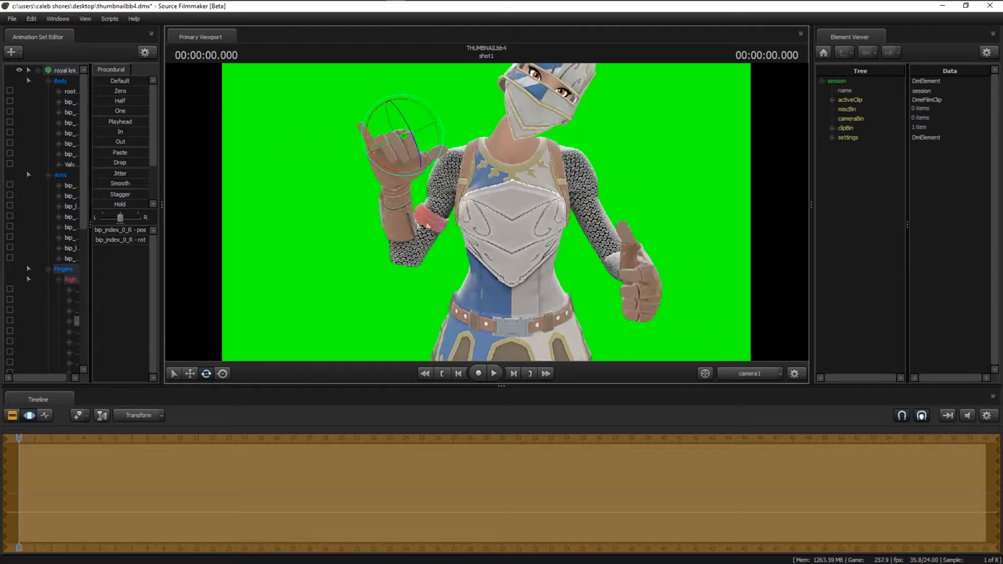
Position the camera to frame the posed knight from head to waist with both hands in view.
left_click_drag(532, 280, 600, 258)
key("s")
key("s")
key("w")
left_click(578, 262)
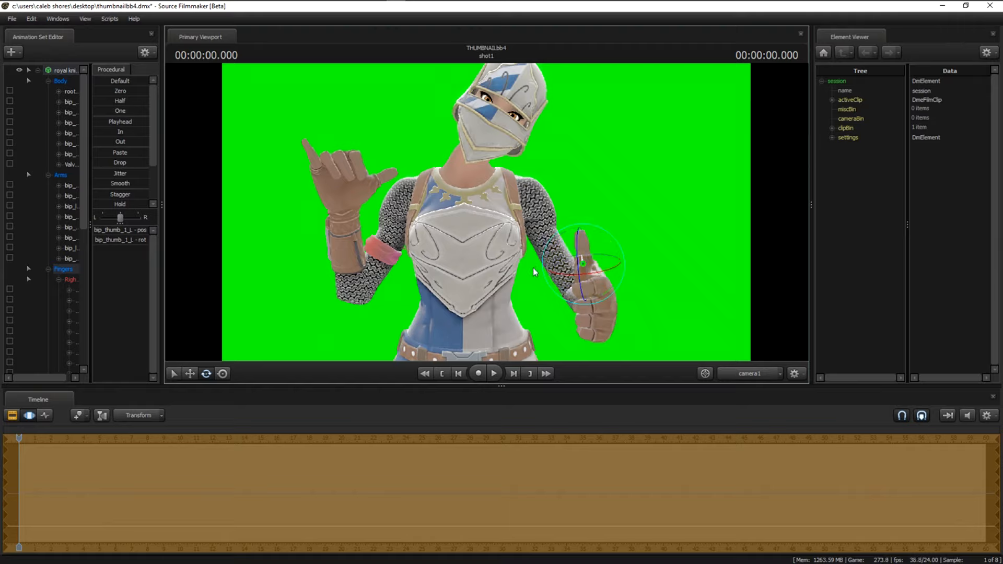
left_click_drag(542, 241, 553, 231)
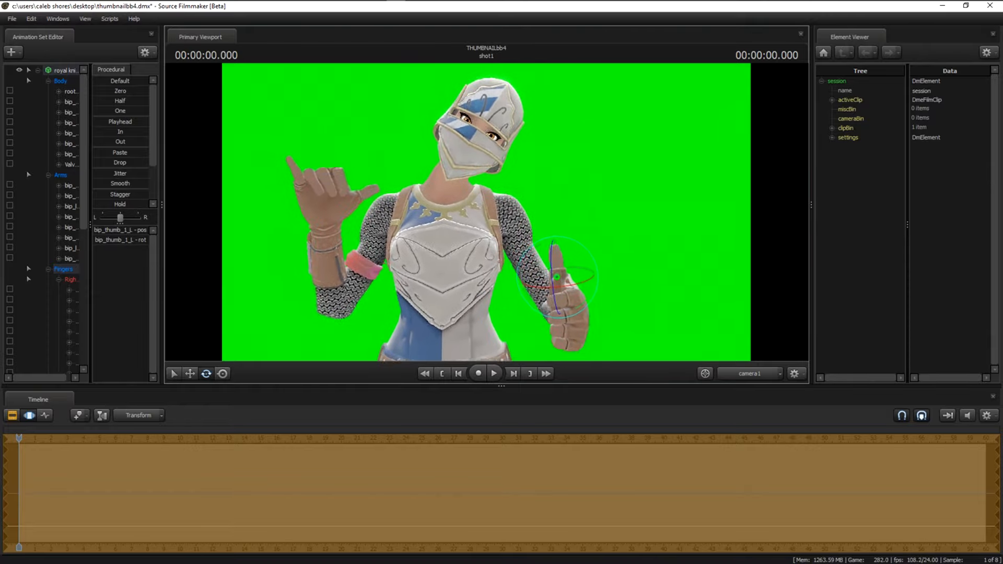
key("s")
key("w")
key("s")
key("w")
key("s")
key("a")
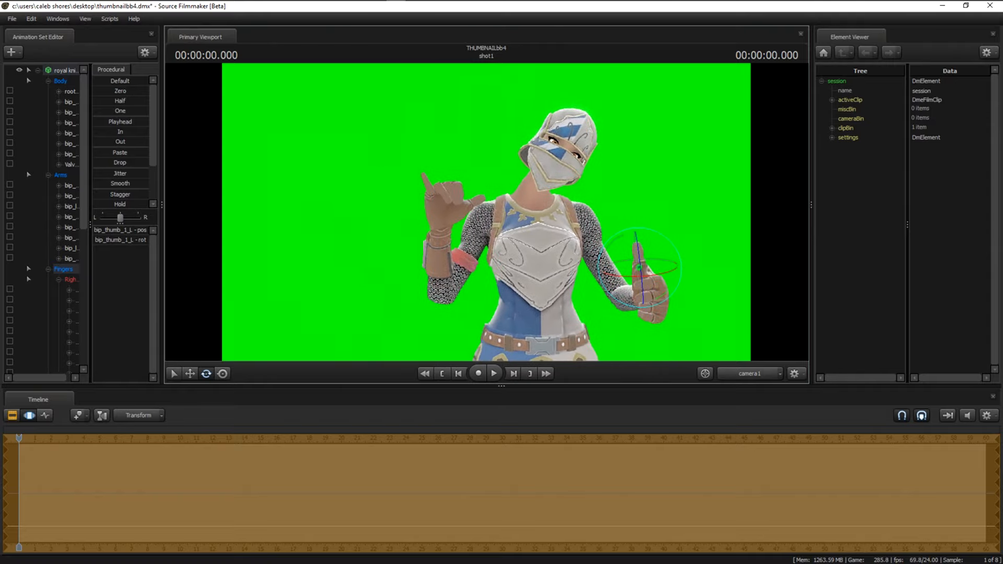
key("s")
key("a")
key("w")
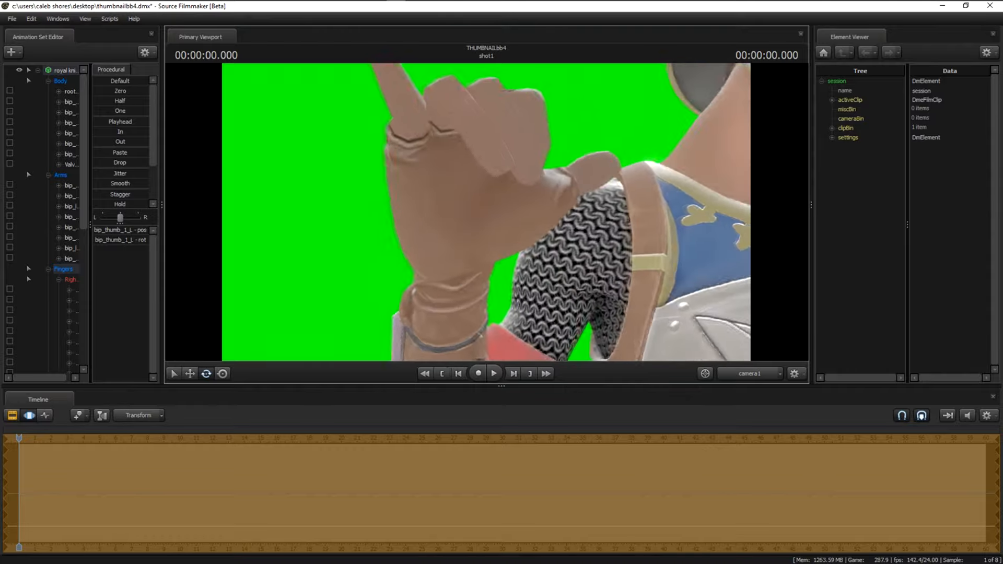
key("d")
key("s")
key("d")
key("s")
key("a")
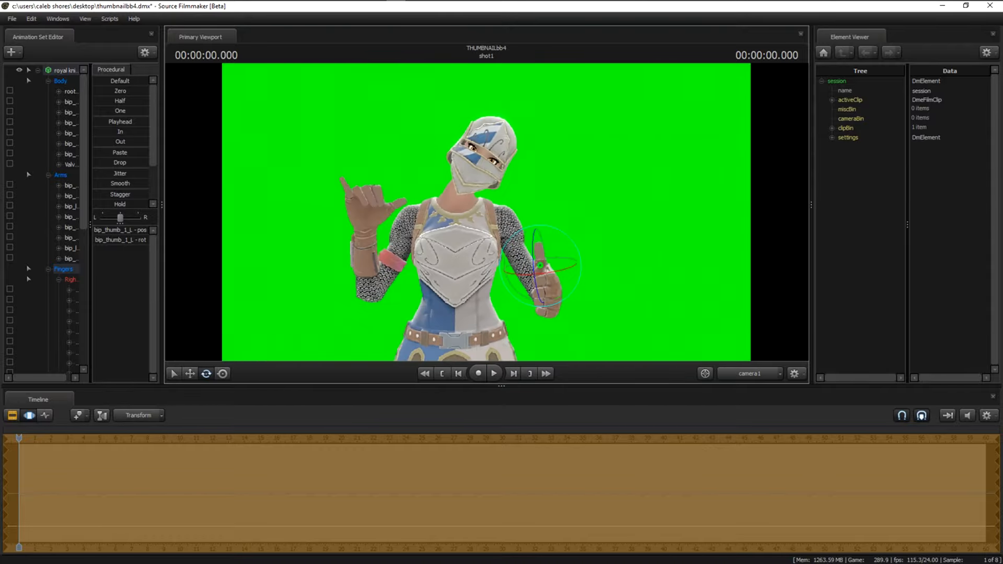
key("w")
key("w")
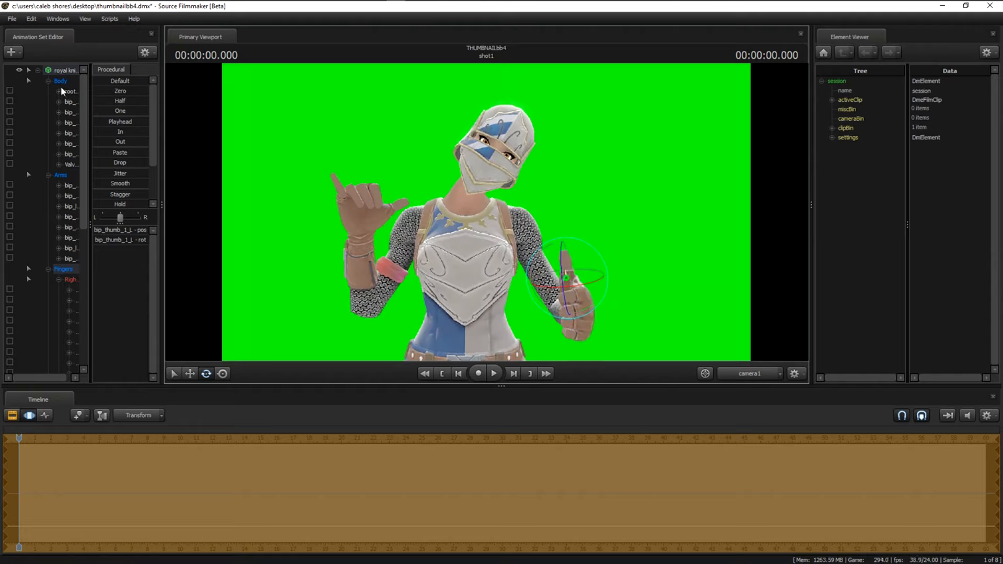
Create an animation set for a new light and lower the light's intensity.
left_click(12, 52)
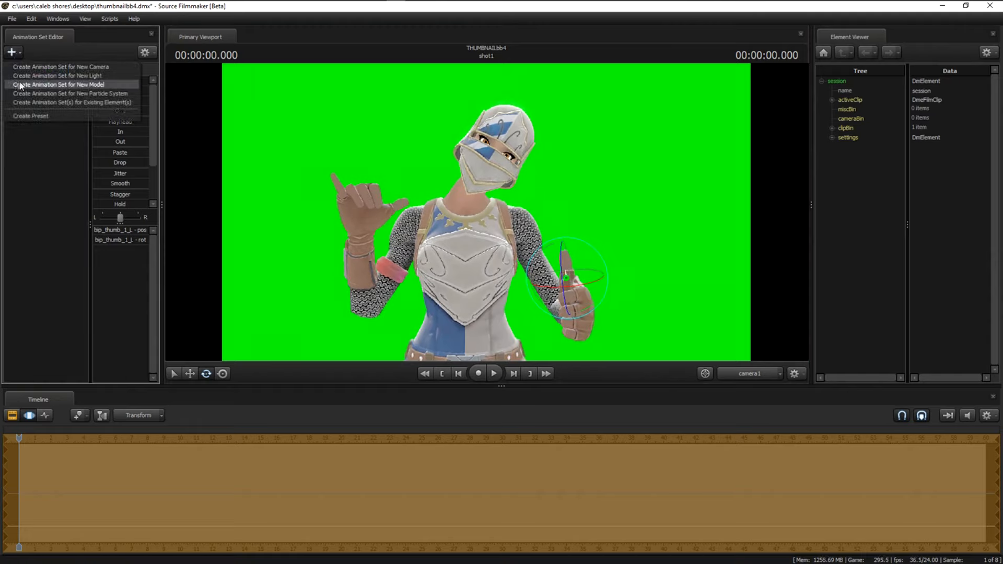
left_click(14, 56)
left_click(14, 56)
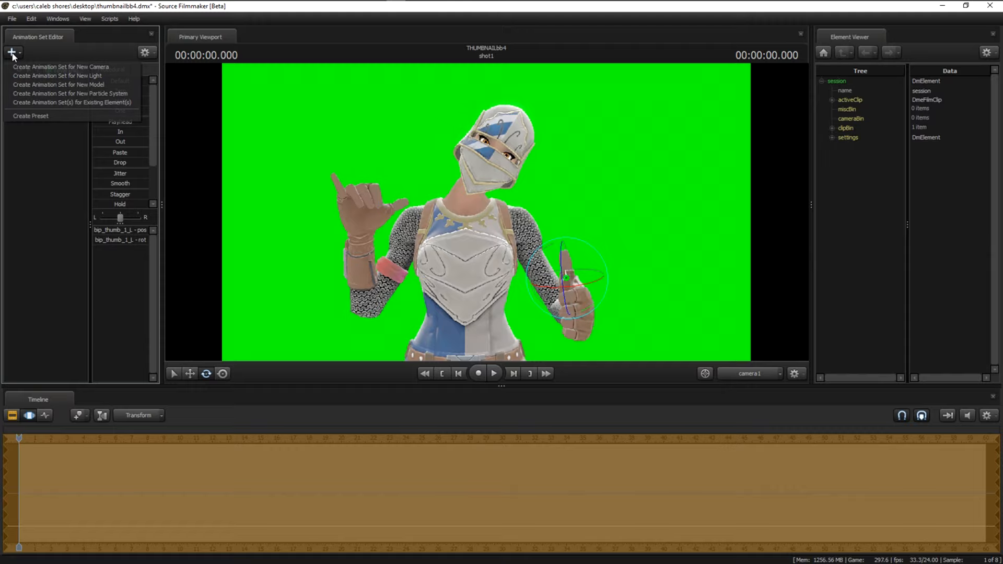
left_click(80, 76)
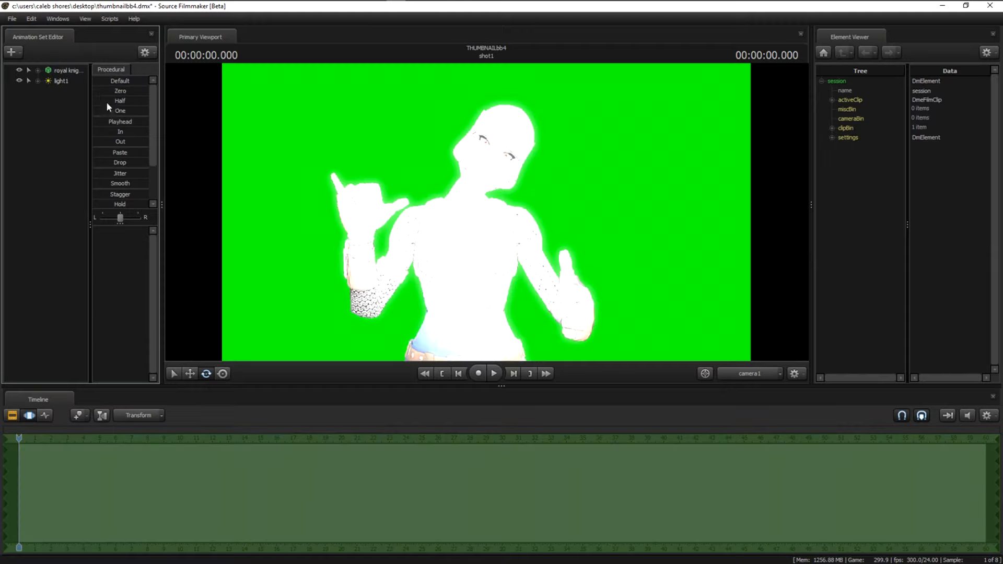
left_click(64, 82)
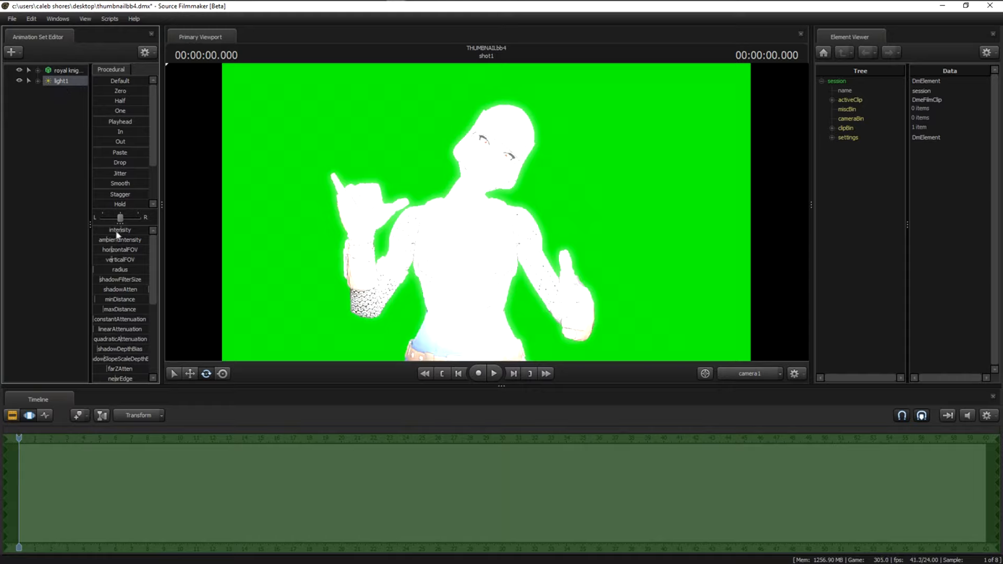
left_click_drag(128, 232, 100, 232)
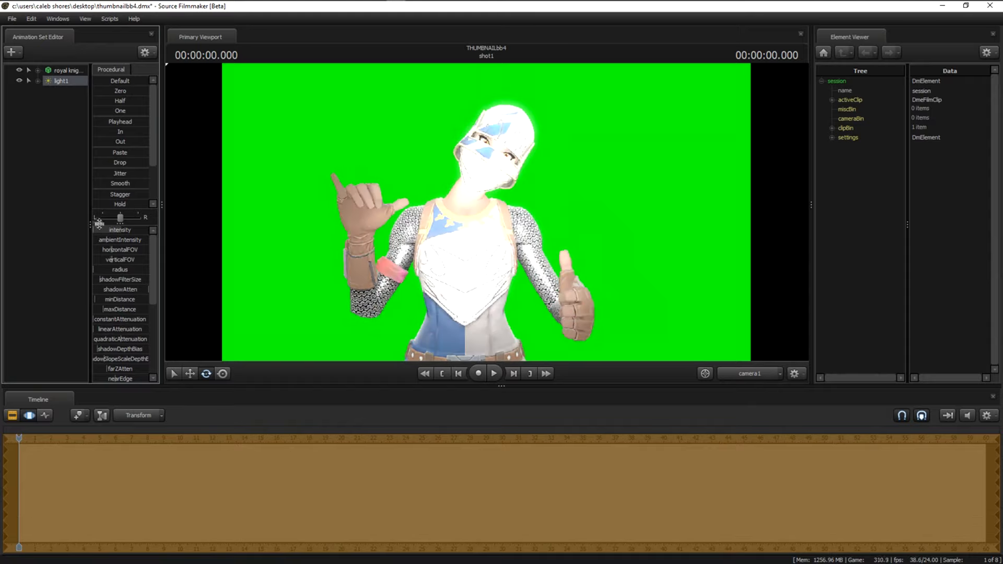
Turn off motion blur and set the depth of field samples to 1024 (override) in the viewport's progressive refinement render settings.
left_click_drag(104, 231, 101, 231)
right_click(315, 220)
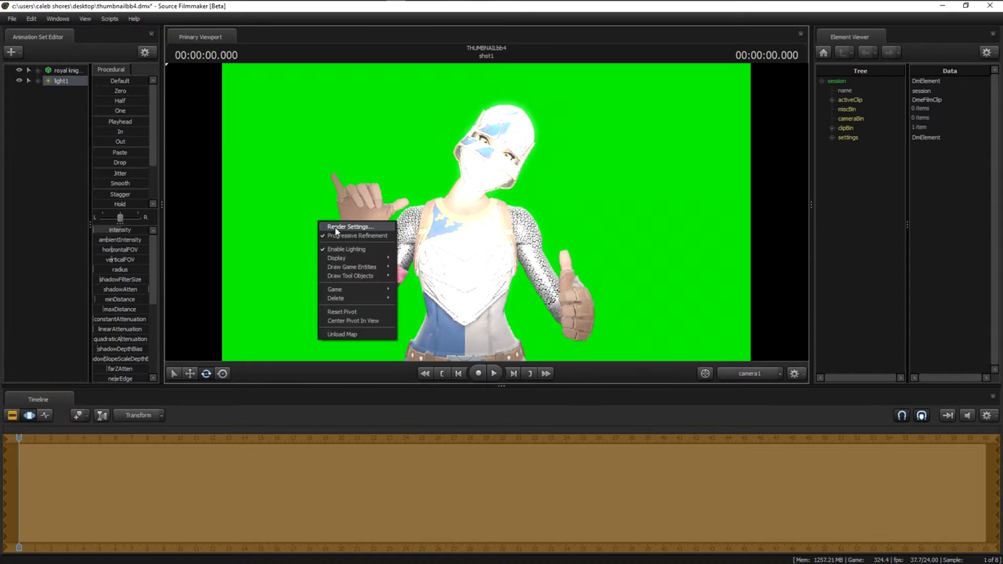
left_click(334, 228)
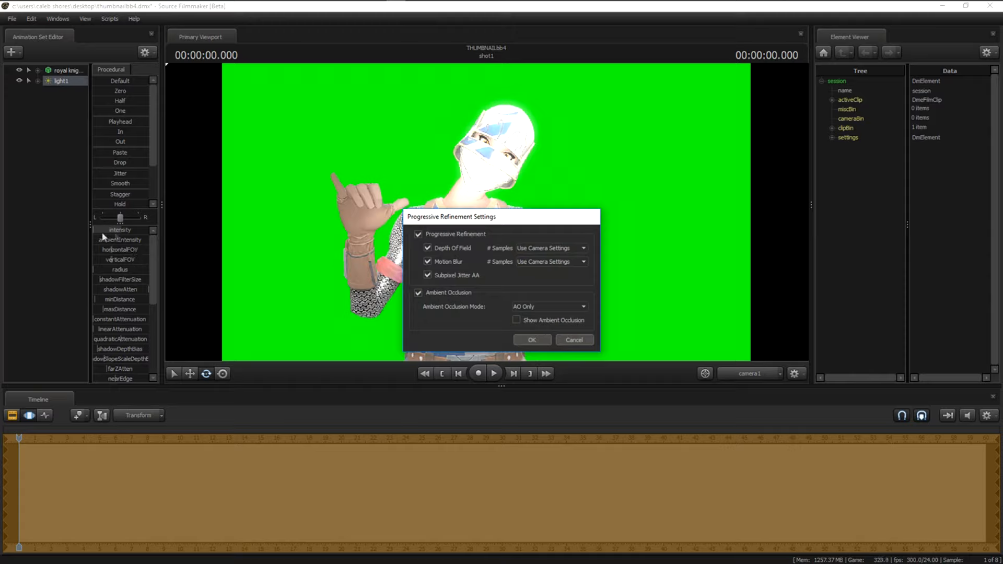
left_click(442, 263)
left_click(555, 248)
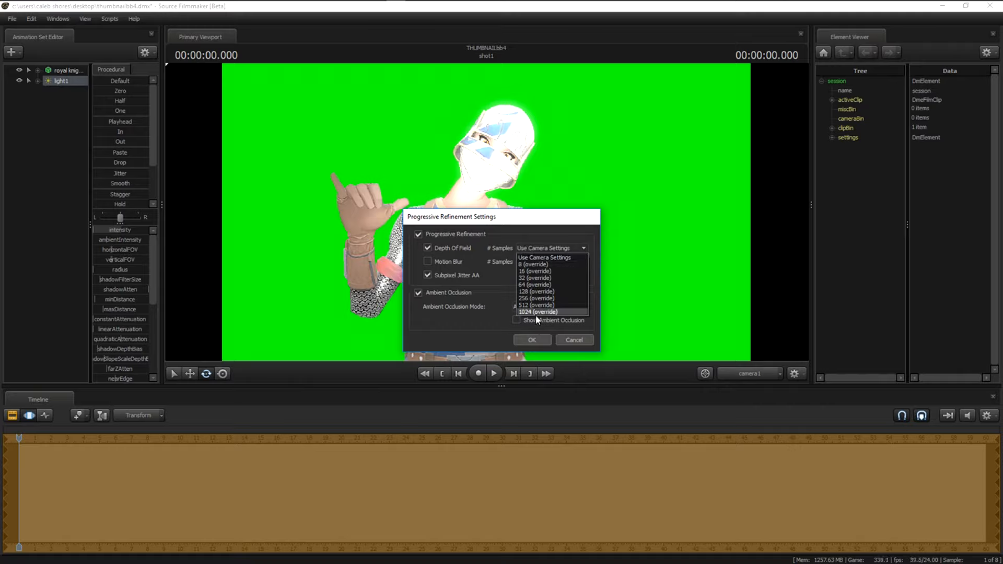
left_click(550, 312)
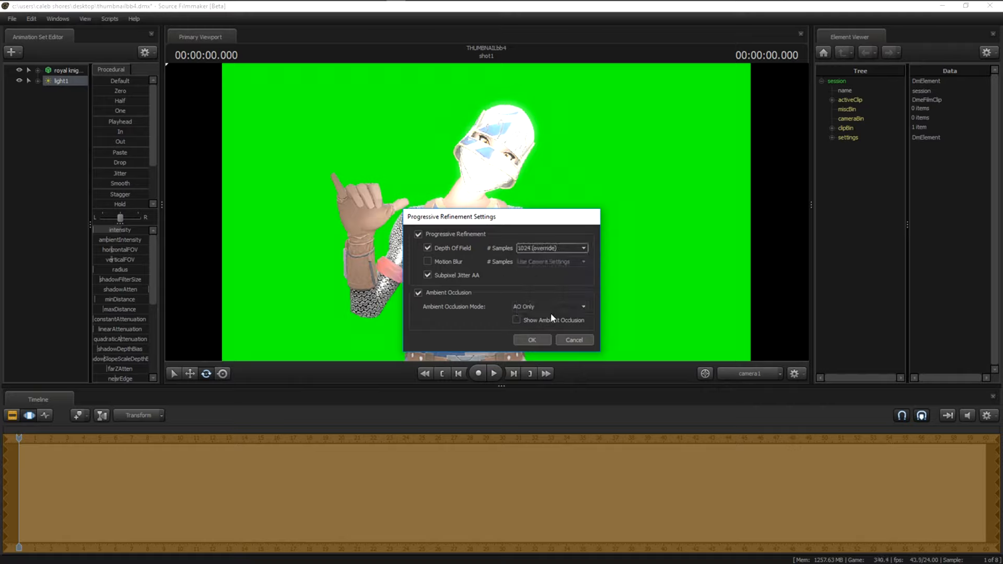
left_click(545, 341)
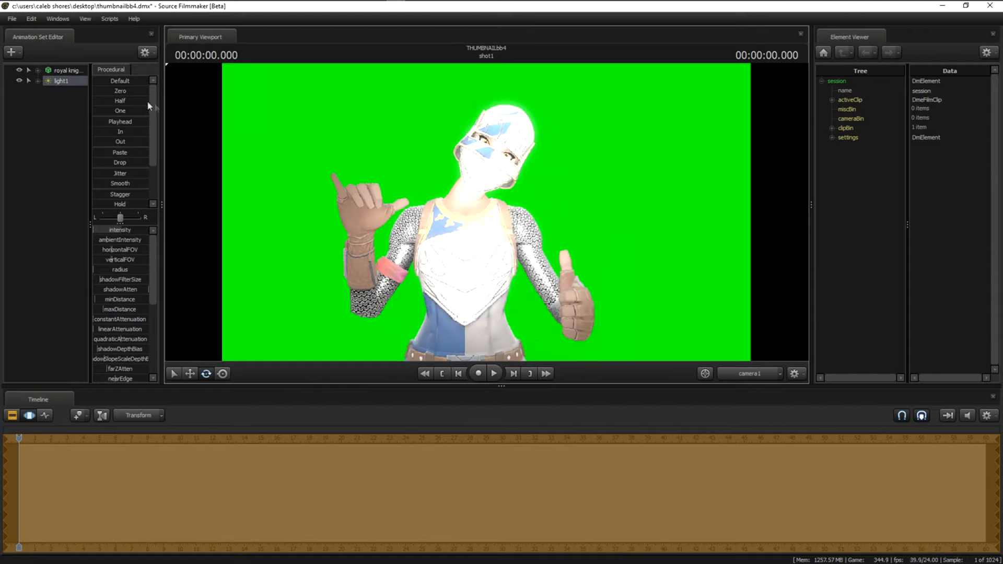
Start exporting the posed knight shot as a poster.
left_click(12, 19)
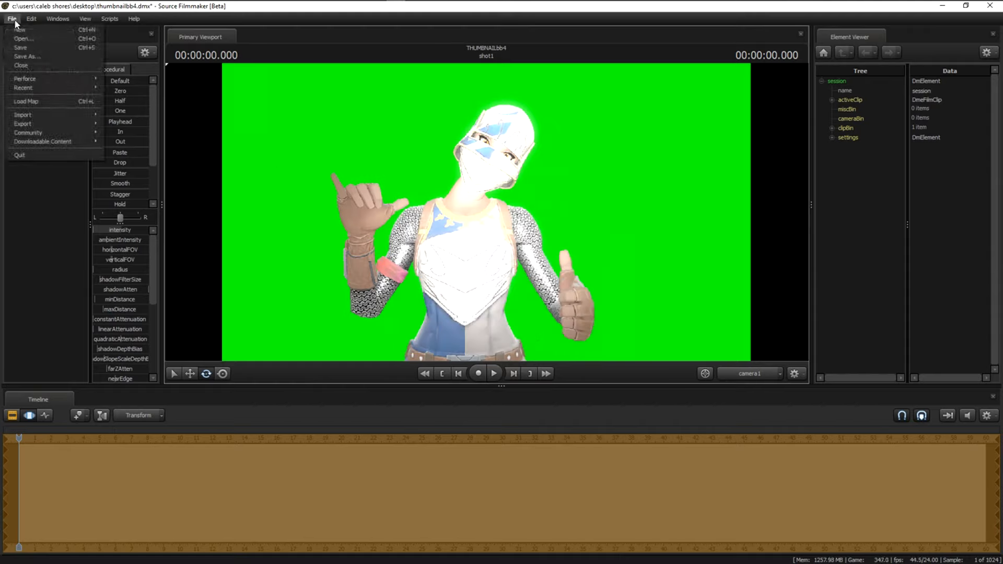
mouse_move(42, 123)
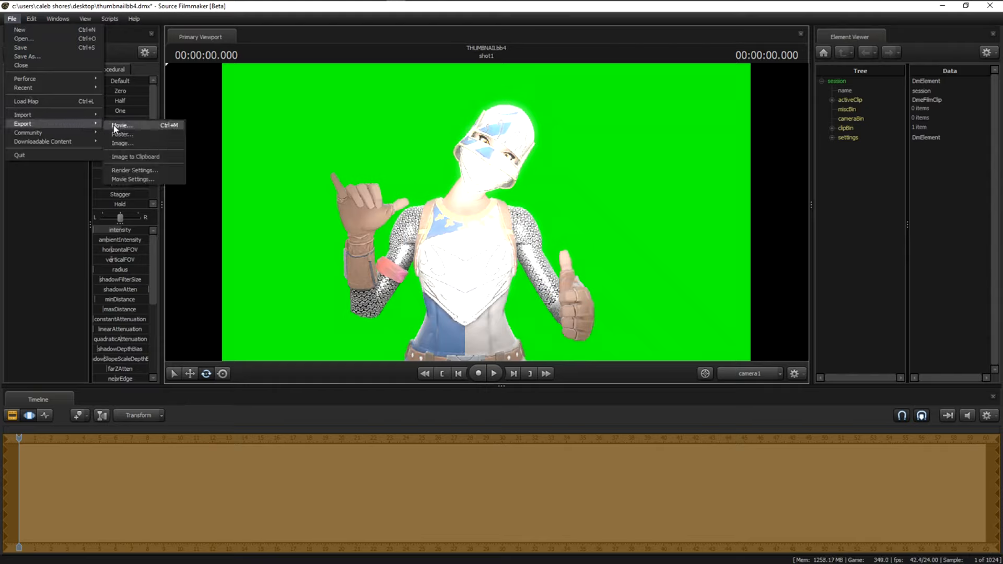
left_click(132, 135)
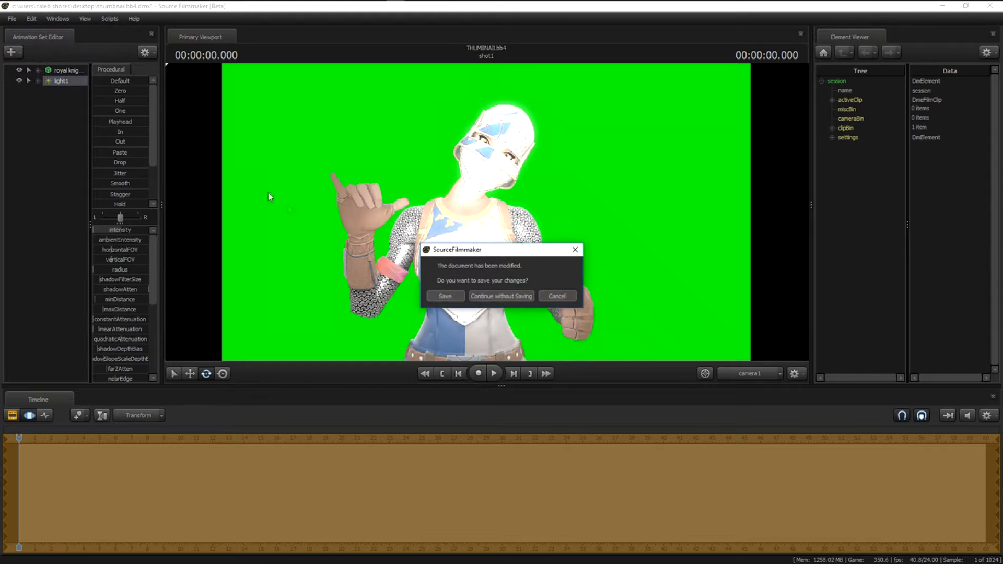
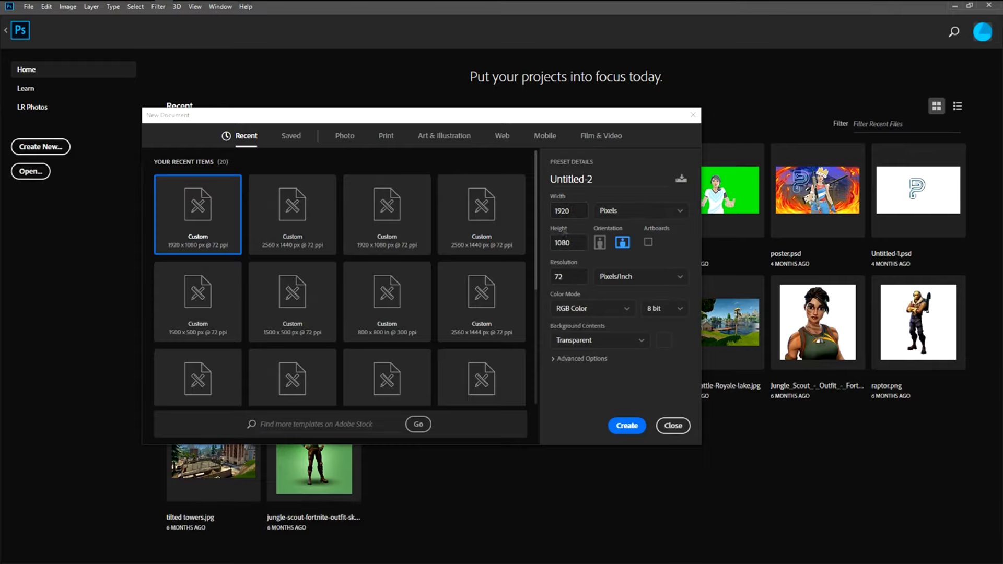
Create a transparent 1920 x 1080 px, 72 ppi document in Photoshop and close the Untitled-1 document.
double_click(201, 193)
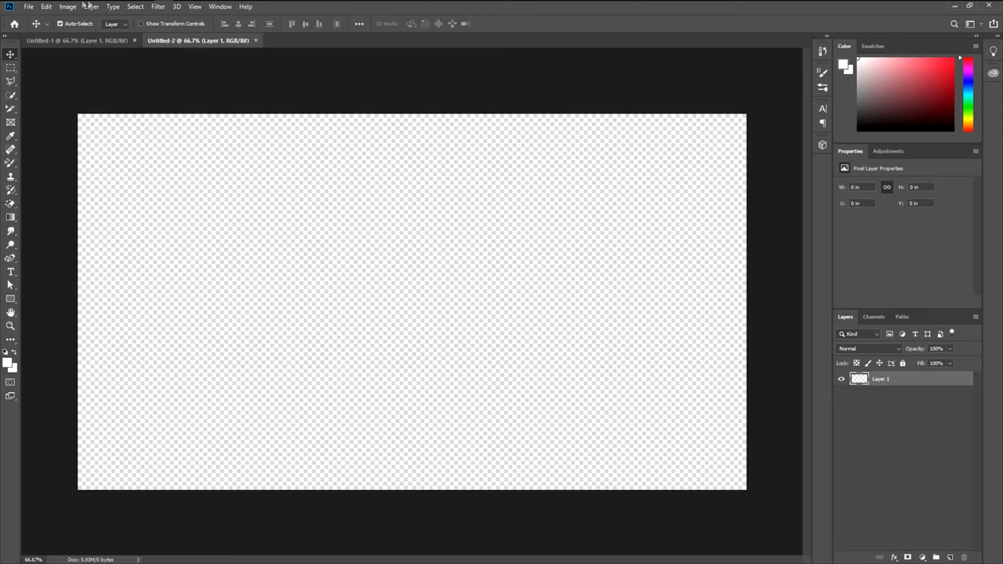
left_click(134, 40)
Switch to File Explorer and open the renders folder.
mouse_move(81, 8)
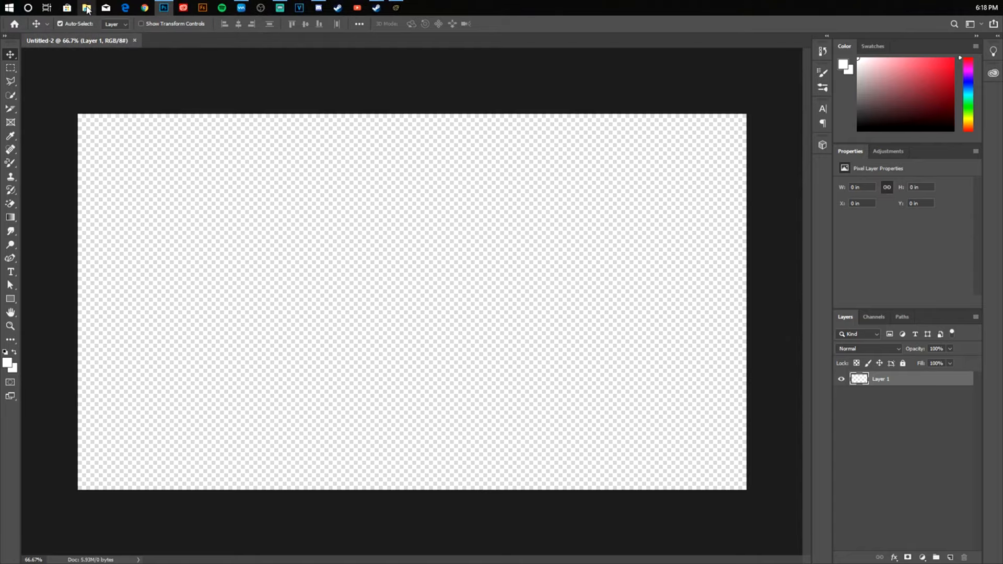
left_click(87, 7)
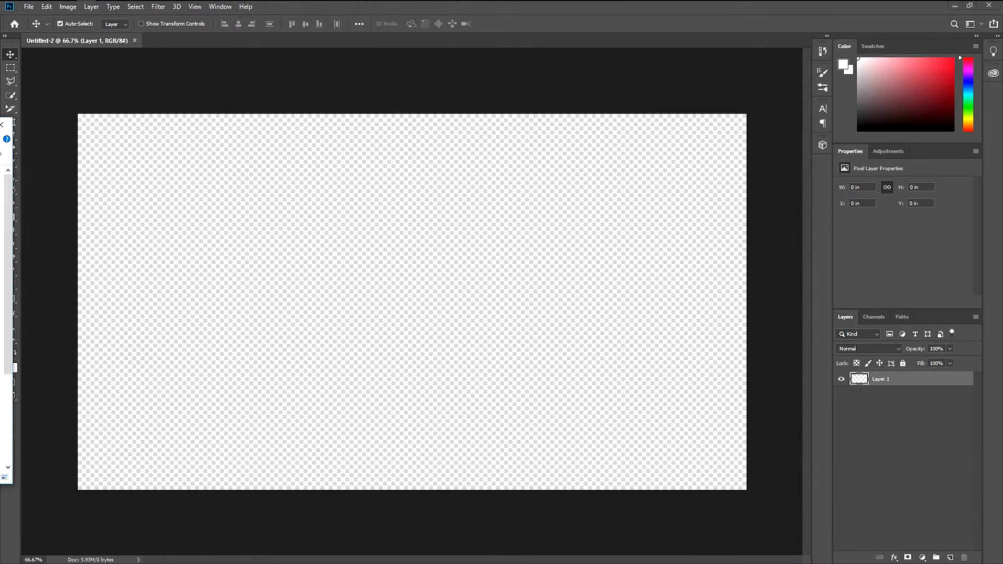
left_click_drag(1, 125, 0, 170)
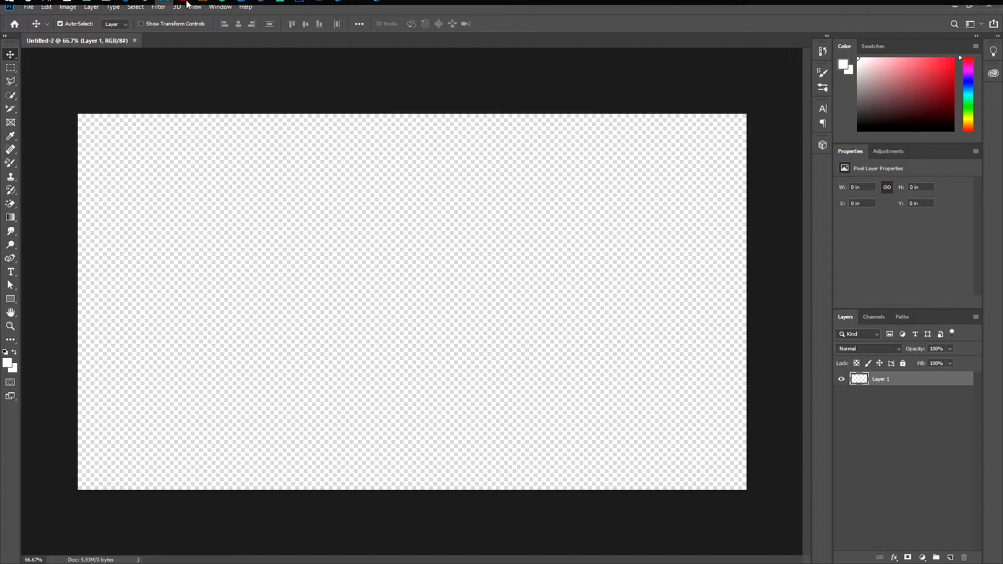
left_click(86, 7)
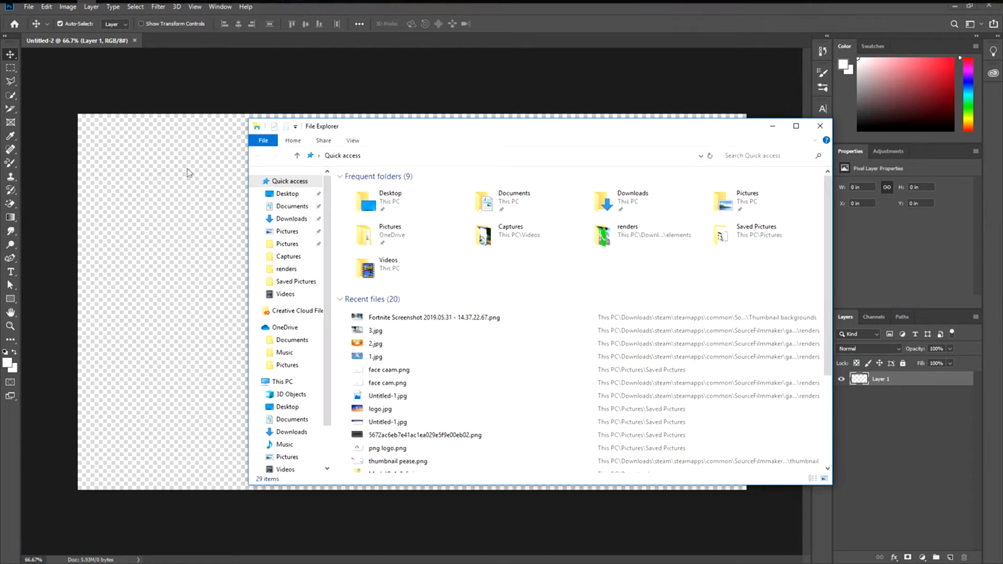
left_click_drag(465, 132, 400, 130)
left_click(547, 242)
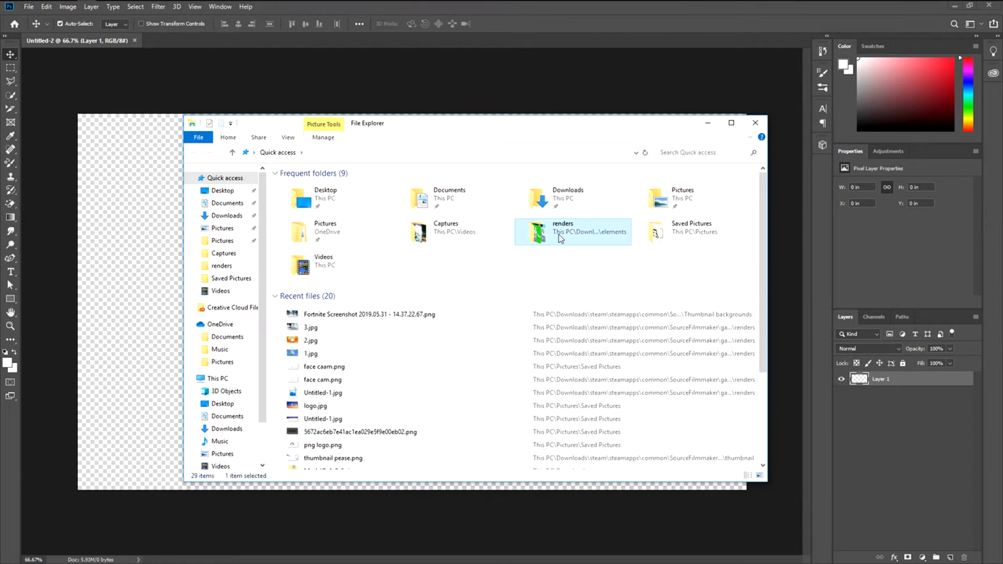
double_click(559, 234)
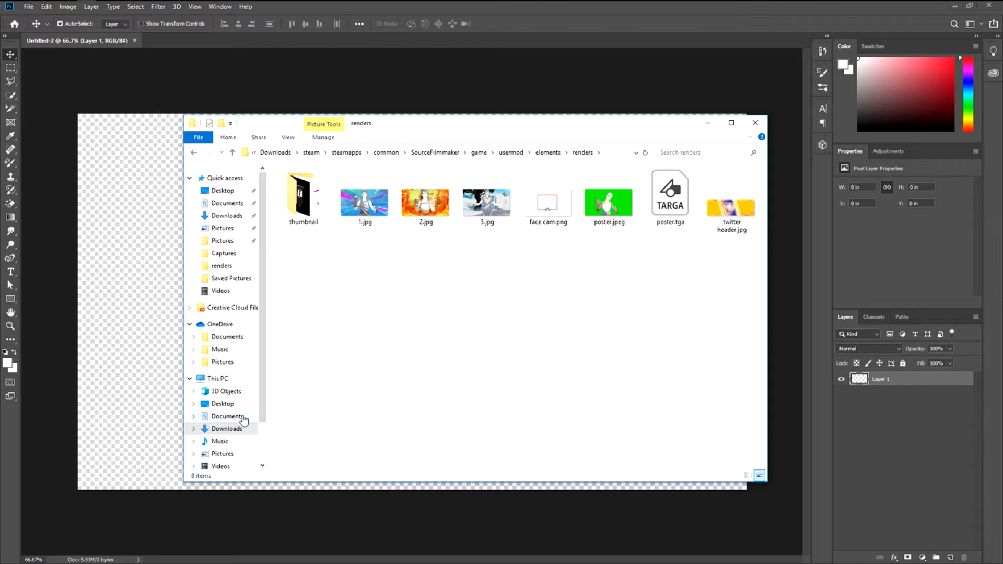
Place poster.jpeg from the renders folder into the Photoshop document.
scroll(243, 419, "down", 2)
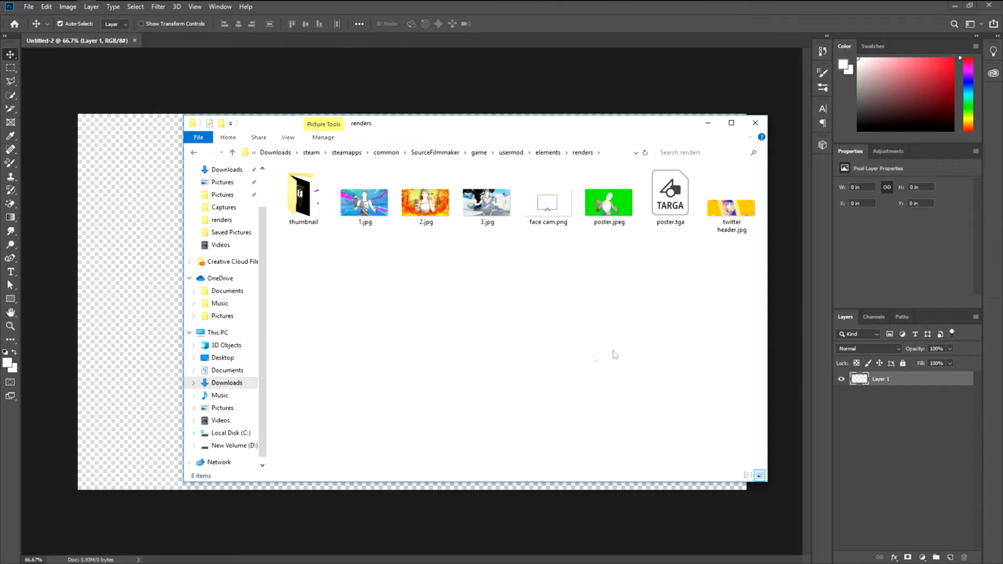
left_click_drag(661, 120, 614, 92)
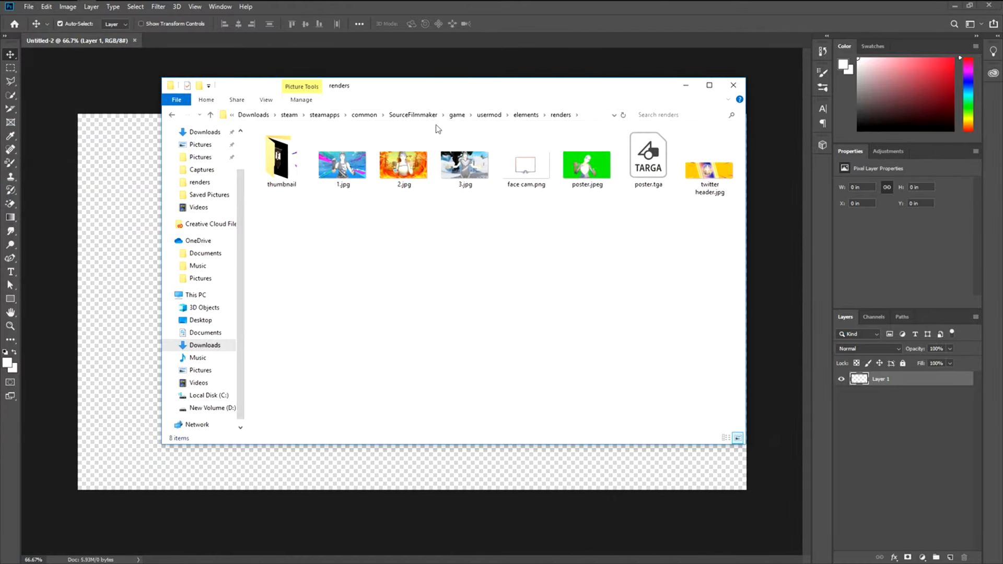
left_click(13, 57)
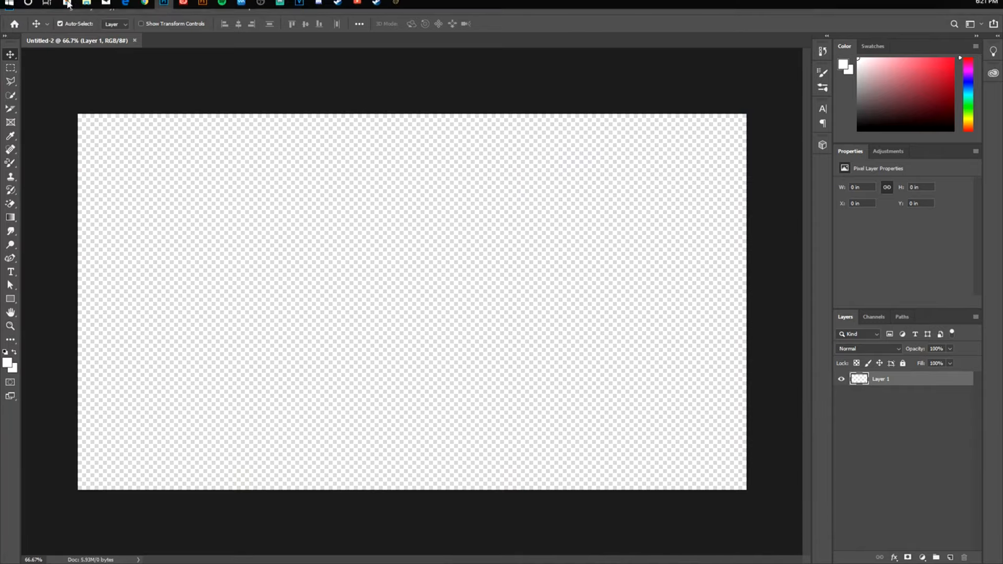
left_click(96, 8)
left_click_drag(581, 160, 505, 468)
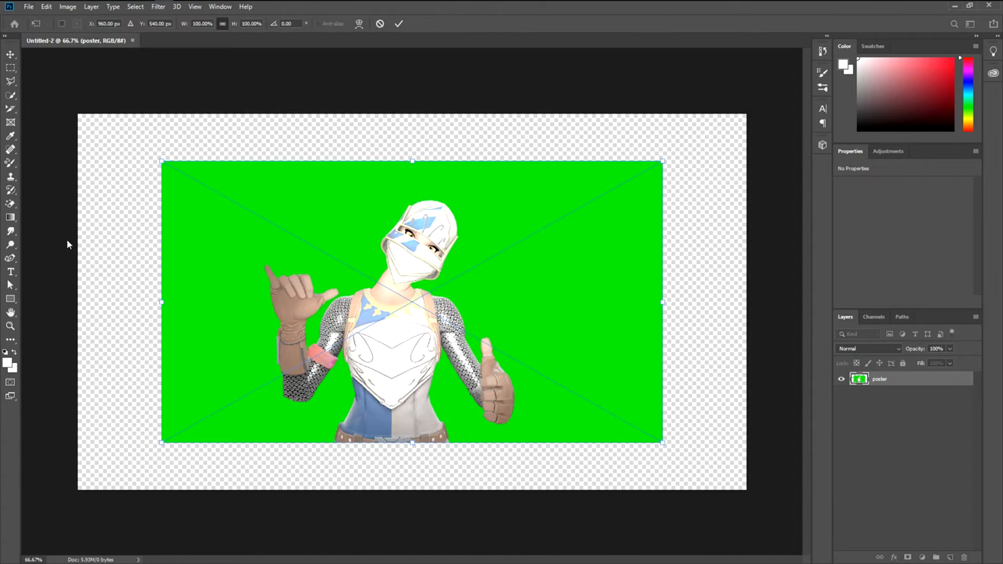
Rasterize the poster layer and remove its green background with the Magic Eraser tool.
left_click(10, 204)
left_click(168, 195)
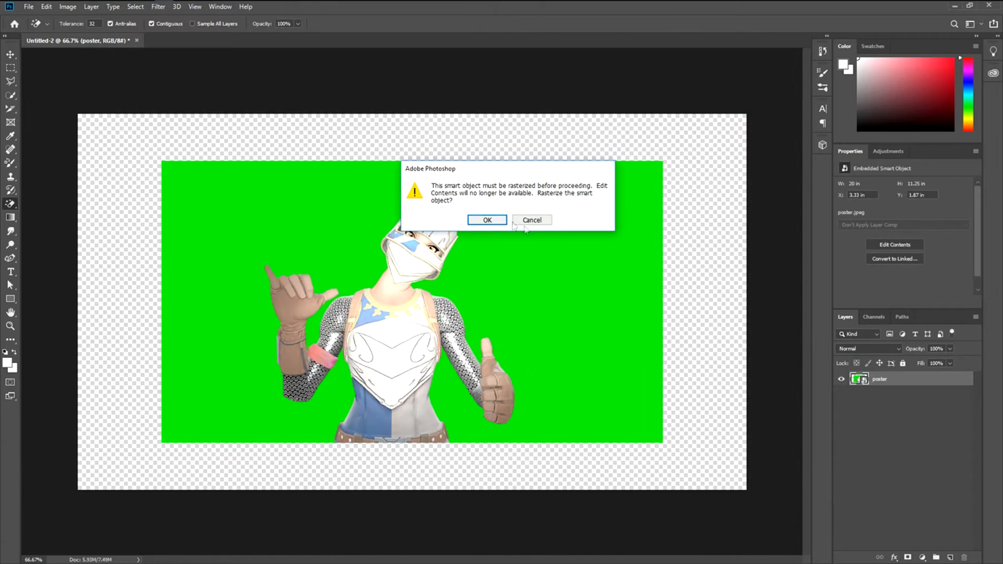
left_click(496, 217)
key("Delete")
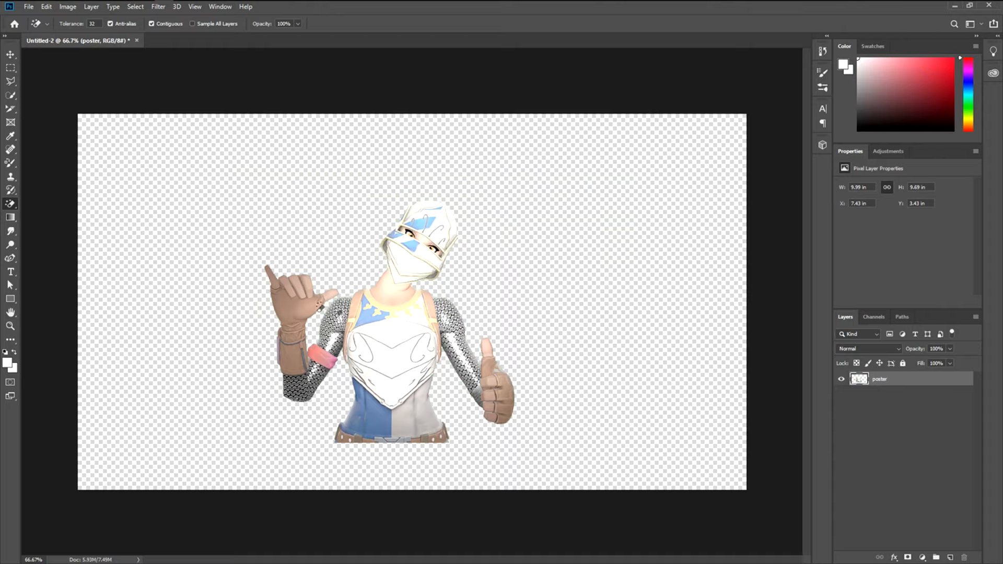
right_click(14, 206)
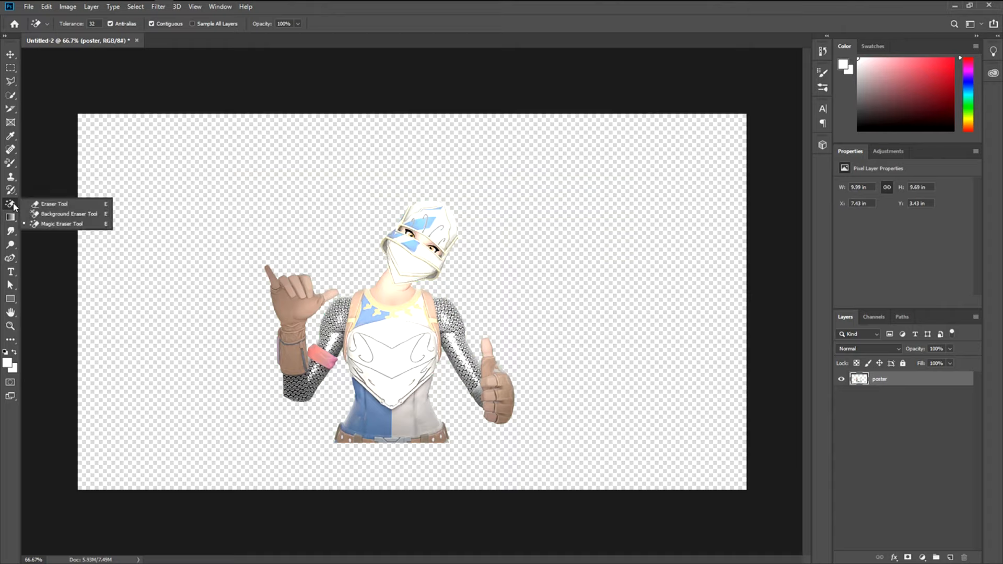
left_click(63, 223)
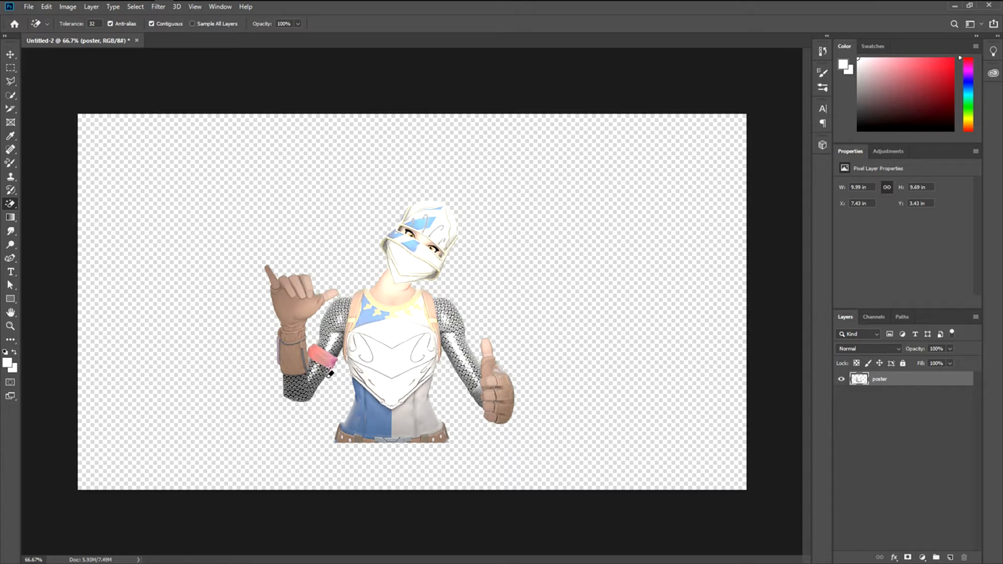
Show the rulers and move the cut-out knight down so the waist meets the canvas's lower edge.
left_click(11, 326)
left_click_drag(304, 351, 478, 312)
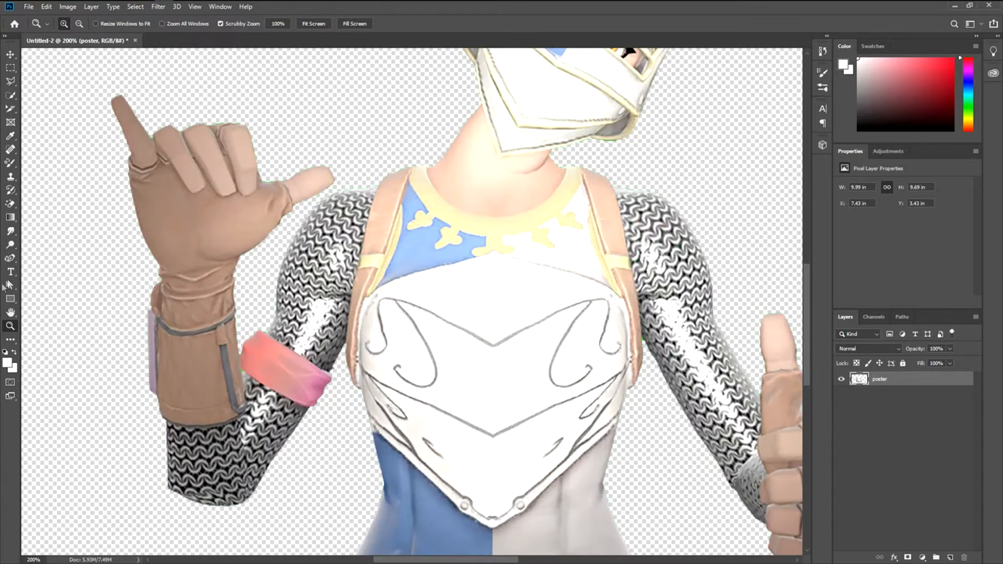
right_click(101, 328)
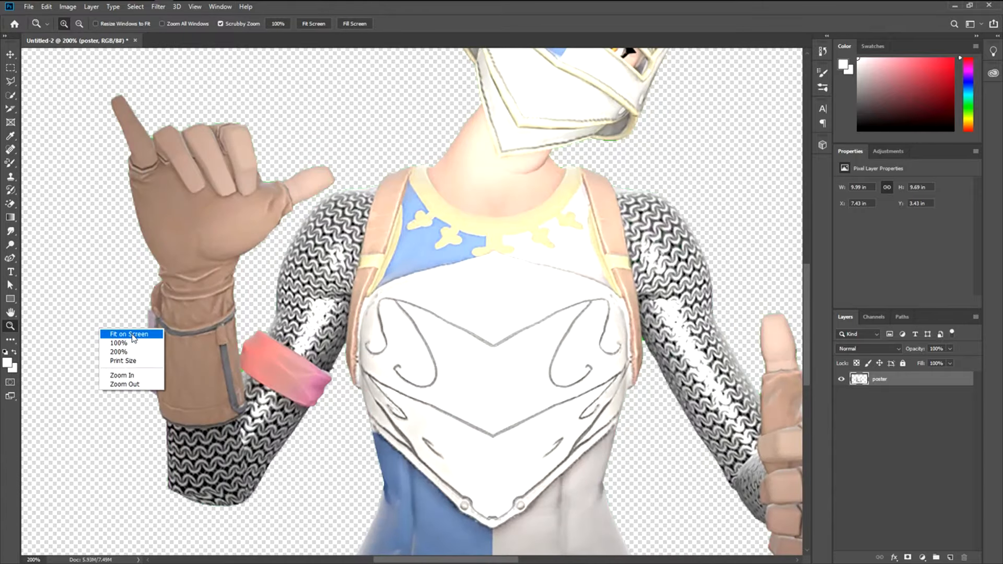
left_click(133, 338)
left_click(10, 68)
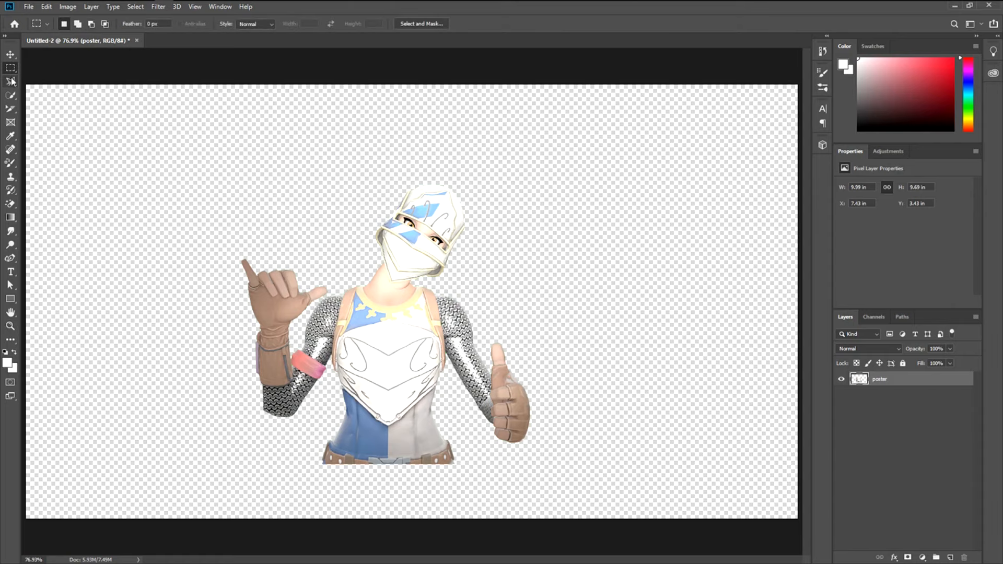
key("ctrl+r")
key("v")
left_click_drag(407, 336, 406, 388)
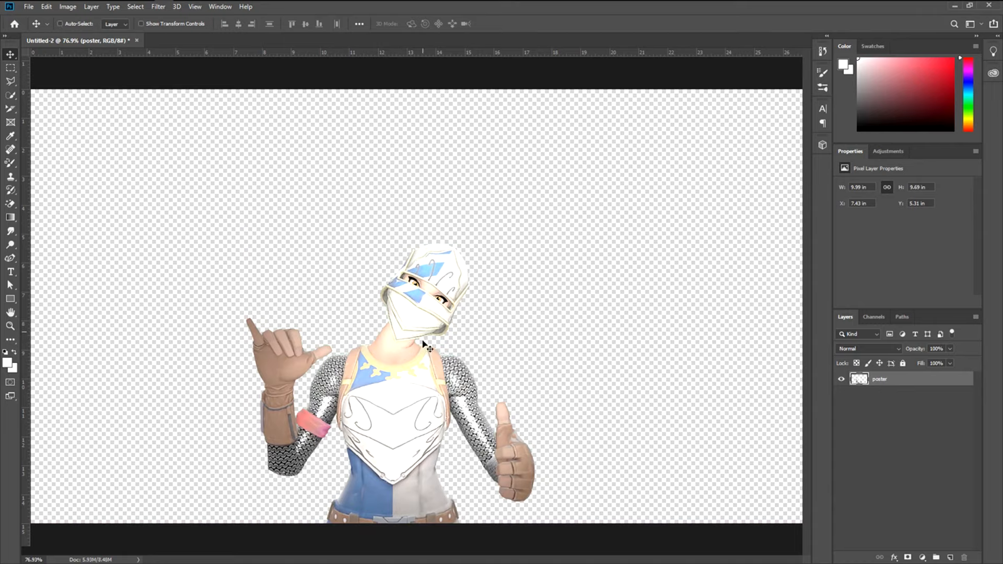
Scale the knight up proportionally to fill the canvas height, about 15.46 x 15 in.
key("ctrl+t")
left_click_drag(398, 241, 357, 90)
left_click(52, 73)
mouse_move(411, 325)
left_mouse_down()
mouse_move(476, 329)
mouse_move(426, 319)
mouse_move(414, 329)
left_mouse_up()
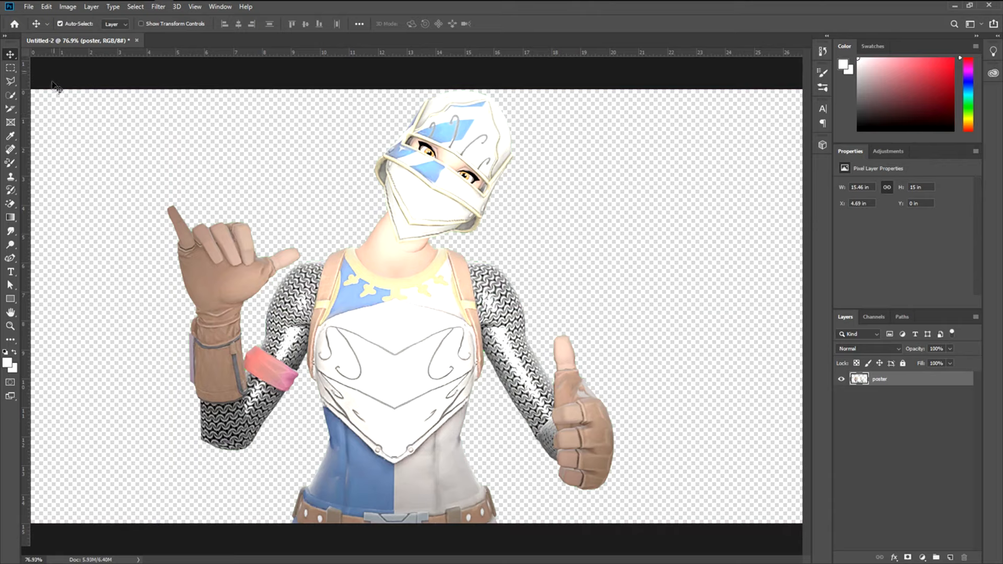
Switch to File Explorer and open the Thumbnail backgrounds folder inside the thumbnail folder of renders.
left_click(87, 7)
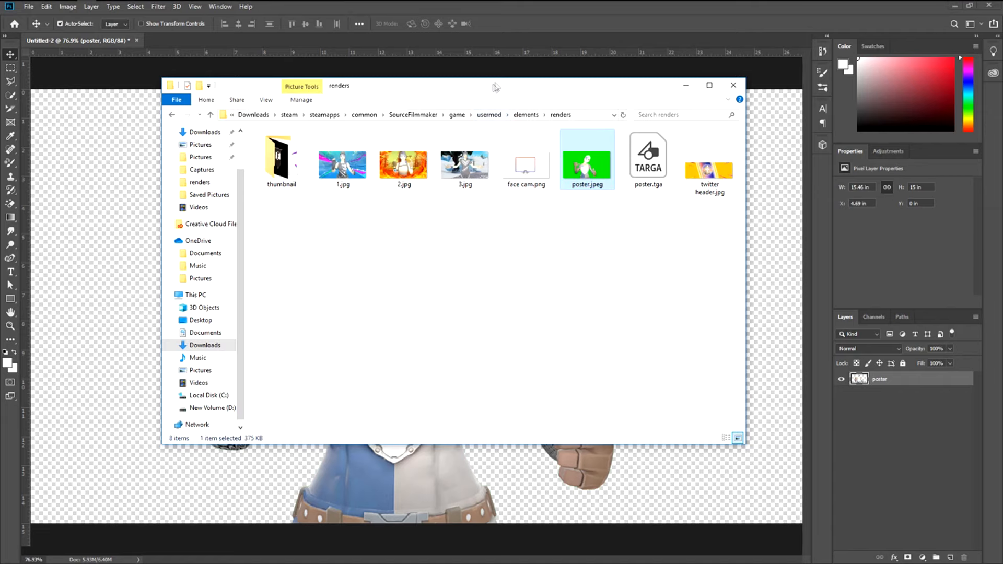
double_click(294, 178)
double_click(294, 178)
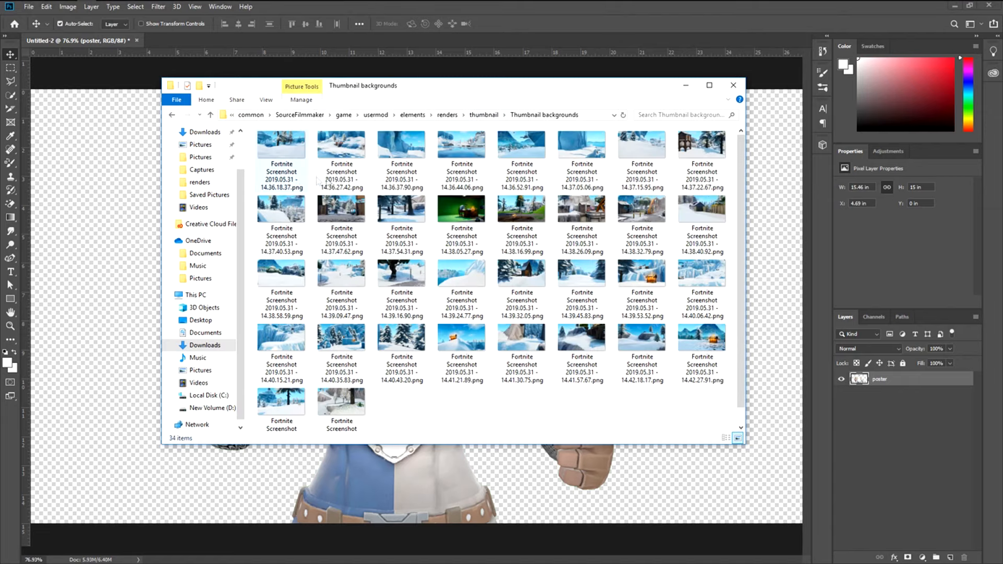
Choose Fortnite Screenshot 2019.05.31 - 14.38.16.99.png from the backgrounds and place it into the Photoshop document.
scroll(455, 386, "down", 1)
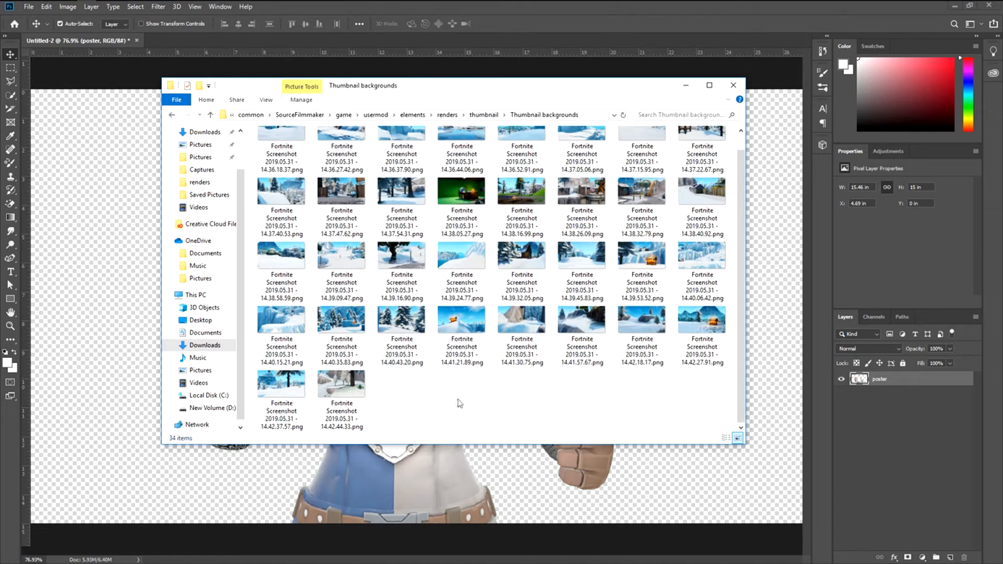
scroll(459, 406, "up", 1)
left_click_drag(742, 379, 753, 243)
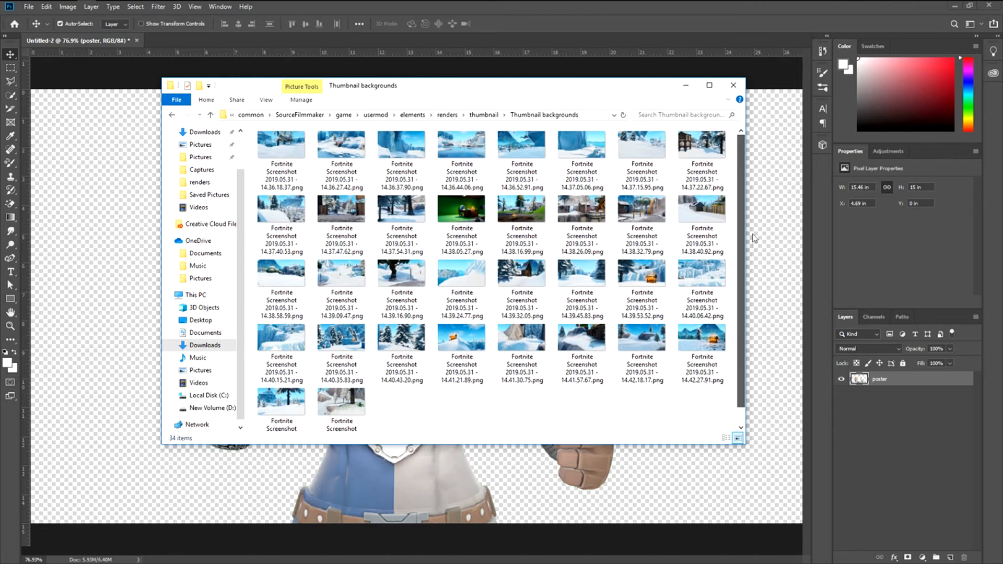
left_click_drag(752, 359, 719, 382)
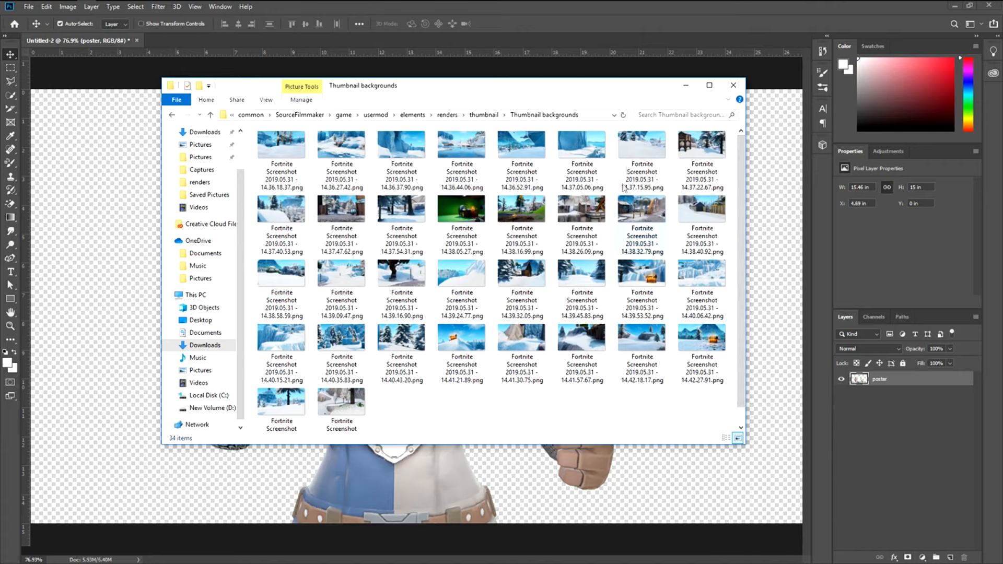
left_click_drag(595, 217, 556, 236)
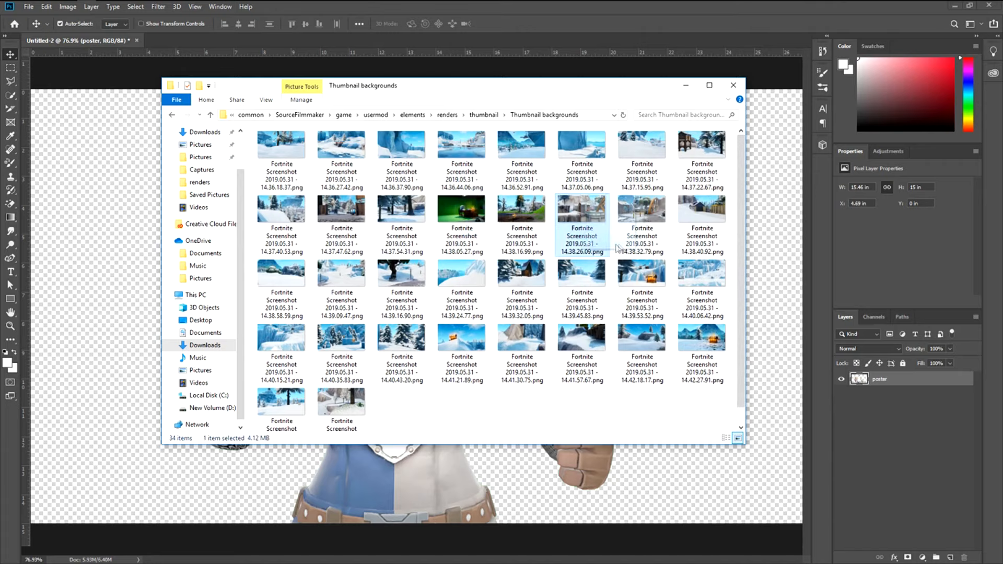
left_click(462, 151)
left_click_drag(521, 214, 92, 313)
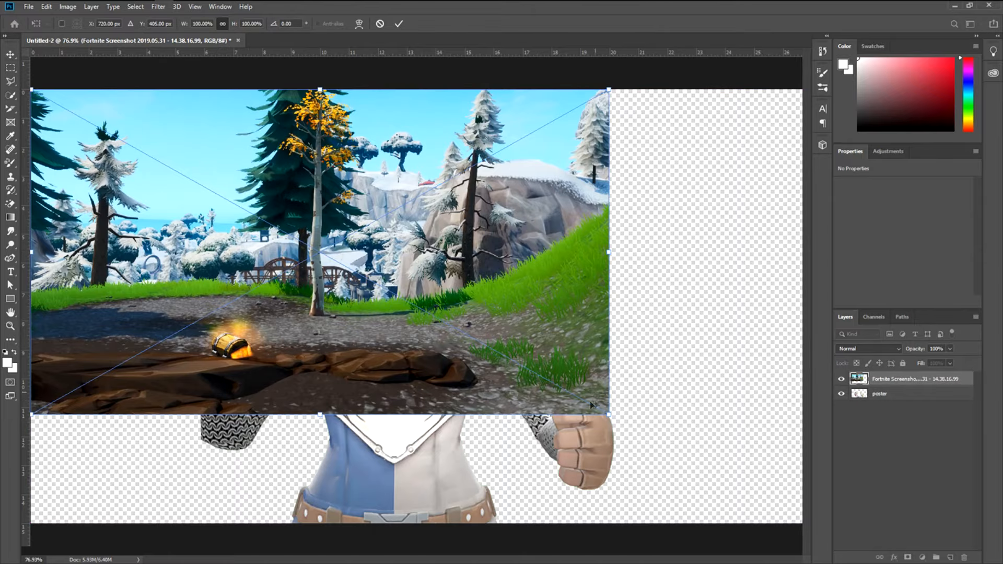
Scale the placed screenshot proportionally to 133.52% so it covers the canvas, and move its layer beneath the poster layer.
left_click_drag(605, 409, 821, 492)
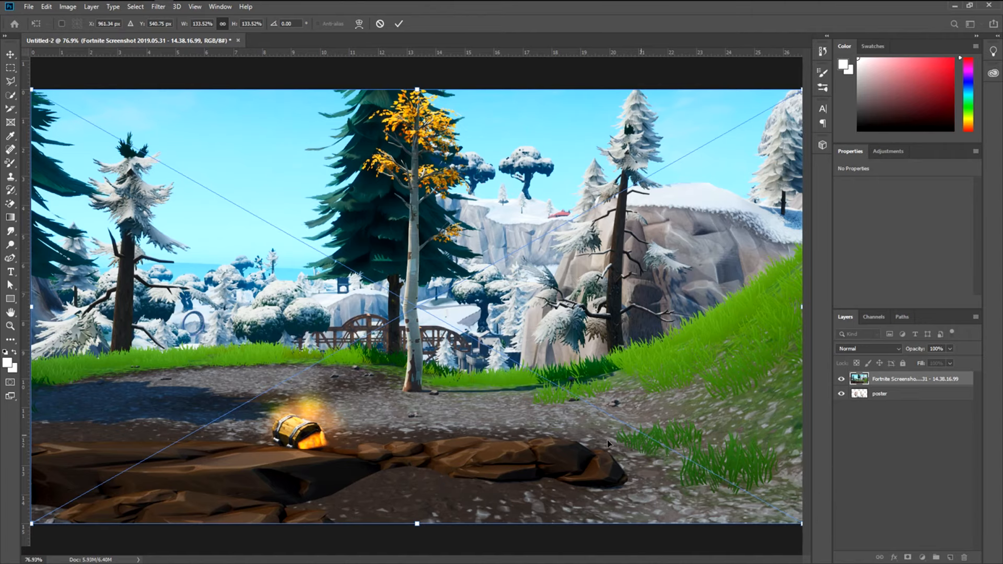
left_click(10, 54)
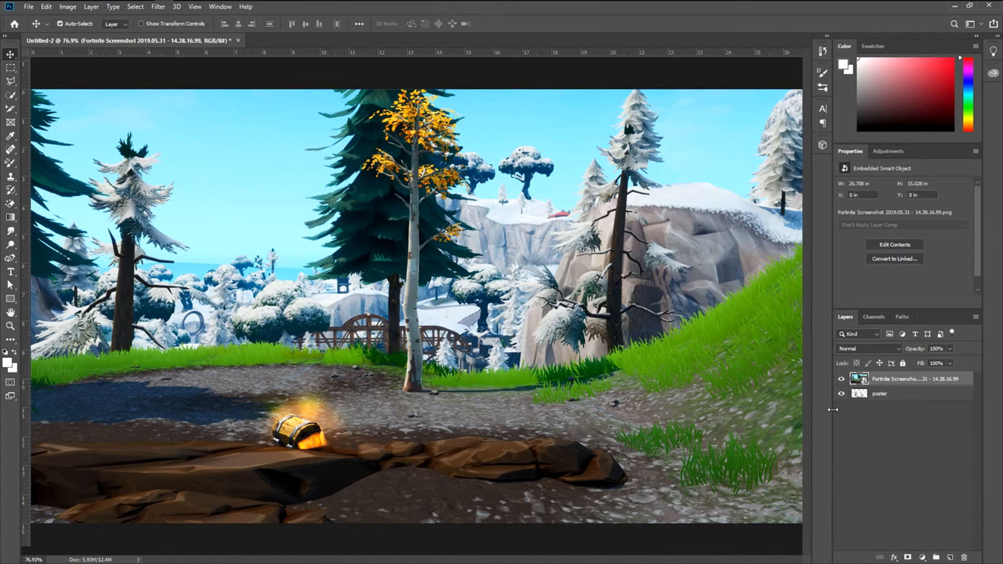
left_click_drag(919, 385, 918, 400)
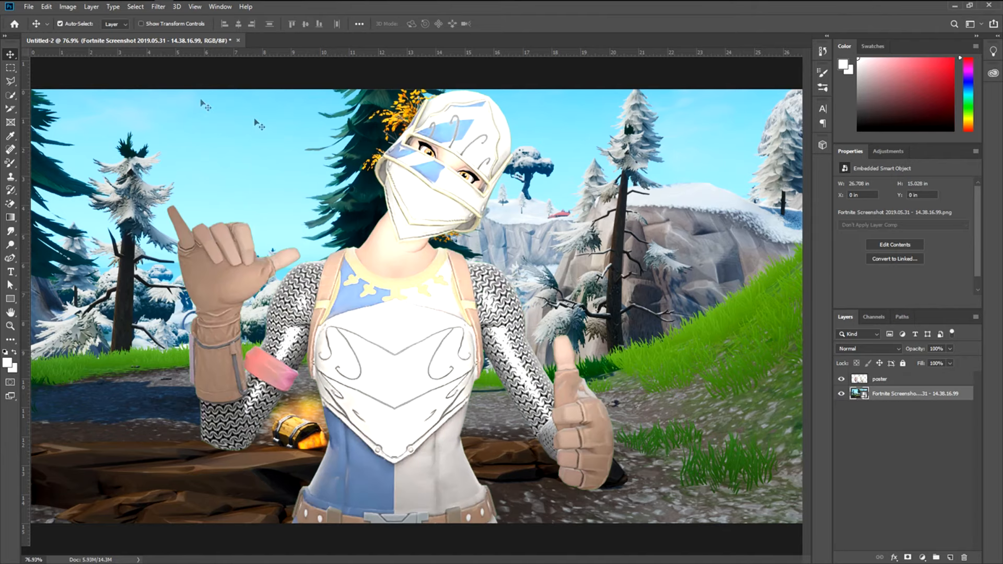
Apply a Gaussian Blur to the background screenshot layer and set its blend mode to Linear Light.
left_click(886, 351)
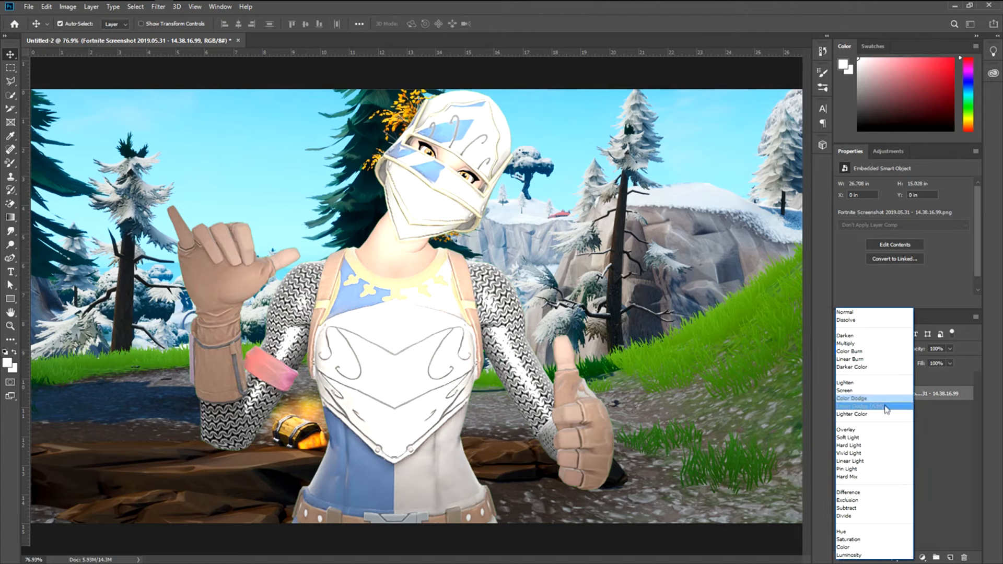
left_click(894, 314)
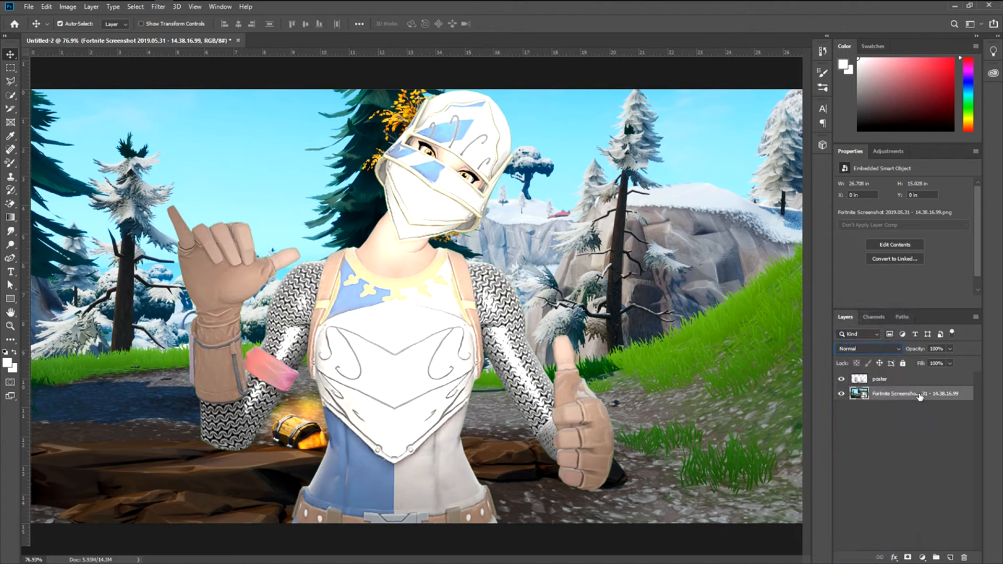
left_click(157, 6)
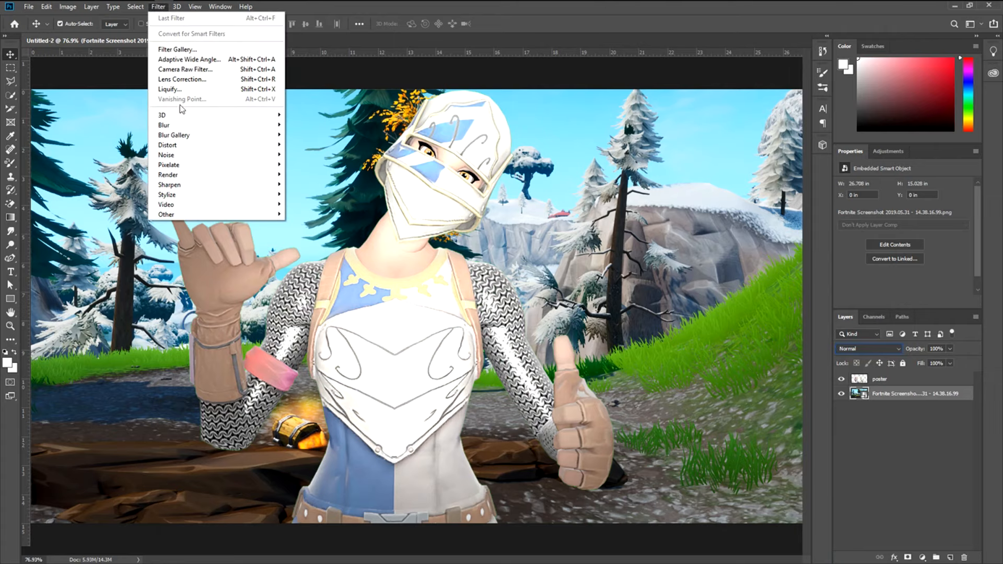
mouse_move(188, 125)
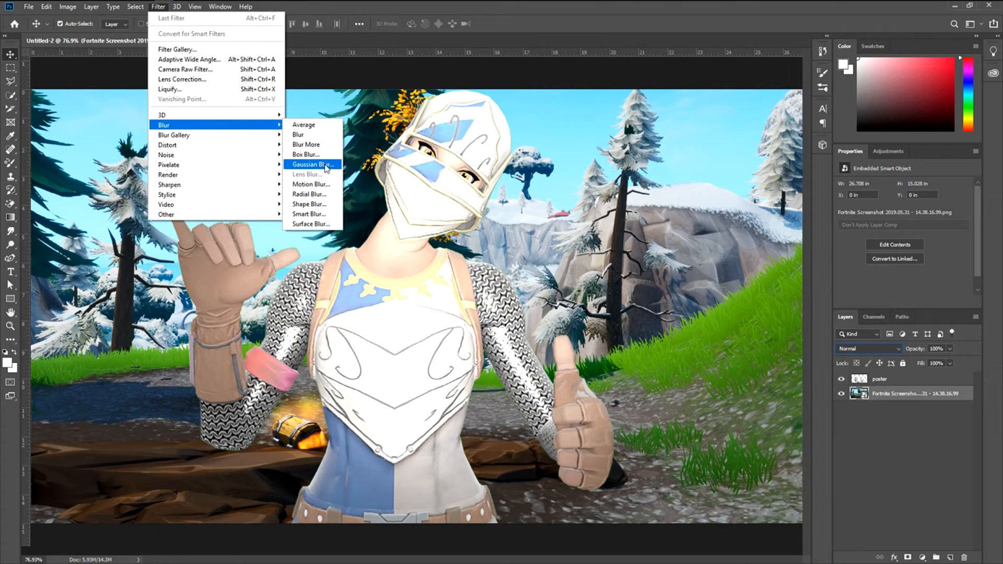
left_click(318, 164)
left_click(444, 139)
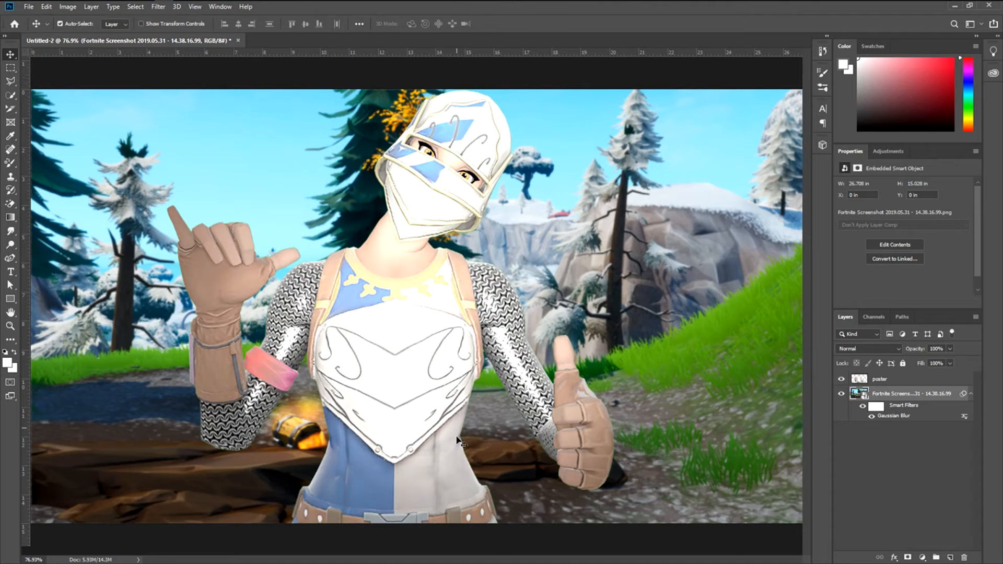
left_click(881, 346)
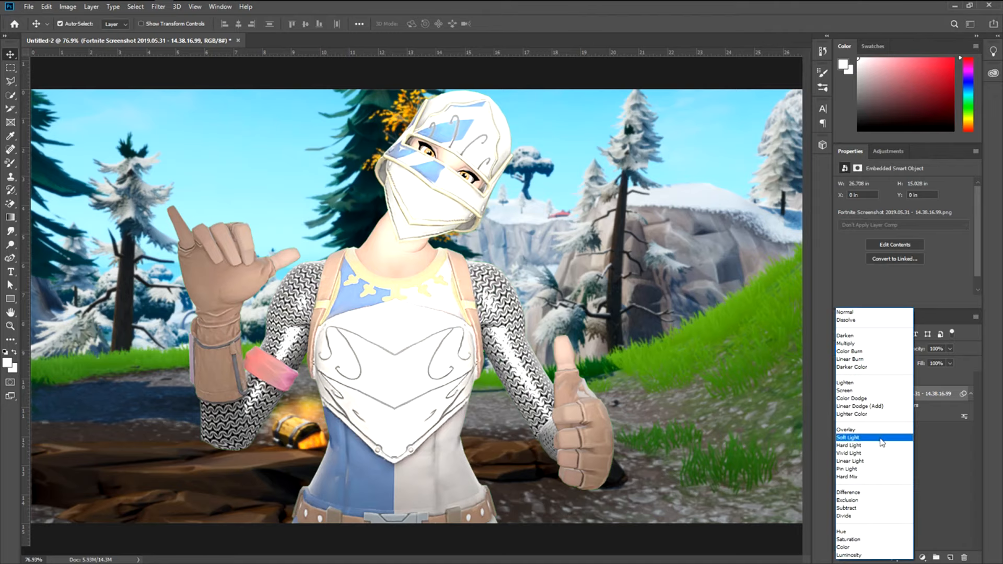
left_click(881, 462)
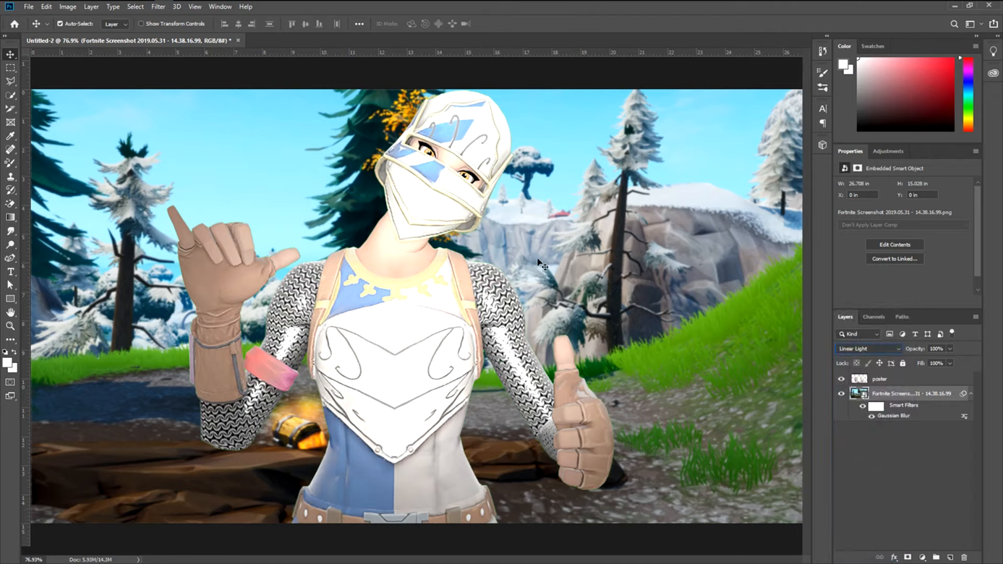
Add a Color Overlay layer style to the background screenshot with the purple colour #7c08ff.
double_click(956, 399)
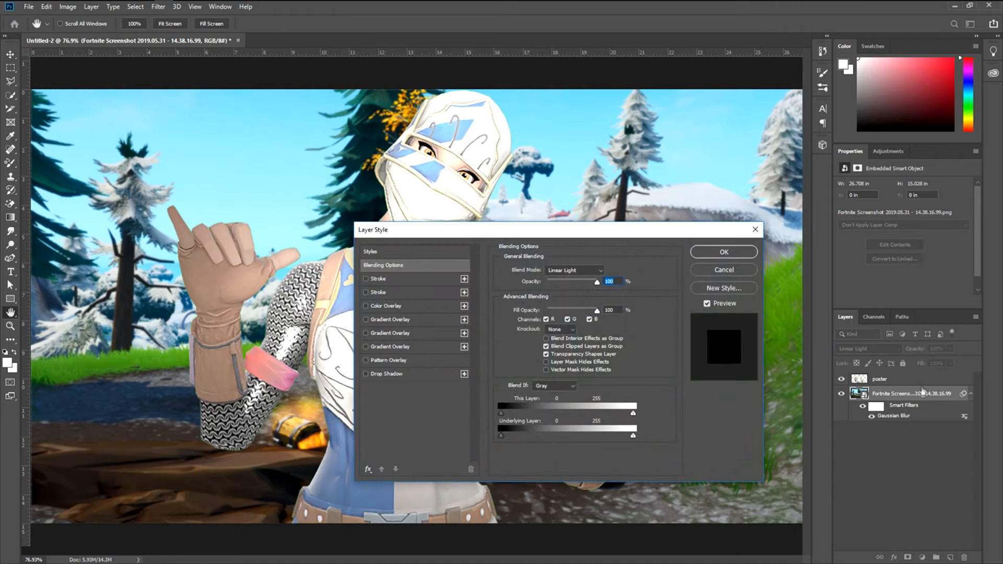
left_click(382, 307)
left_click(606, 271)
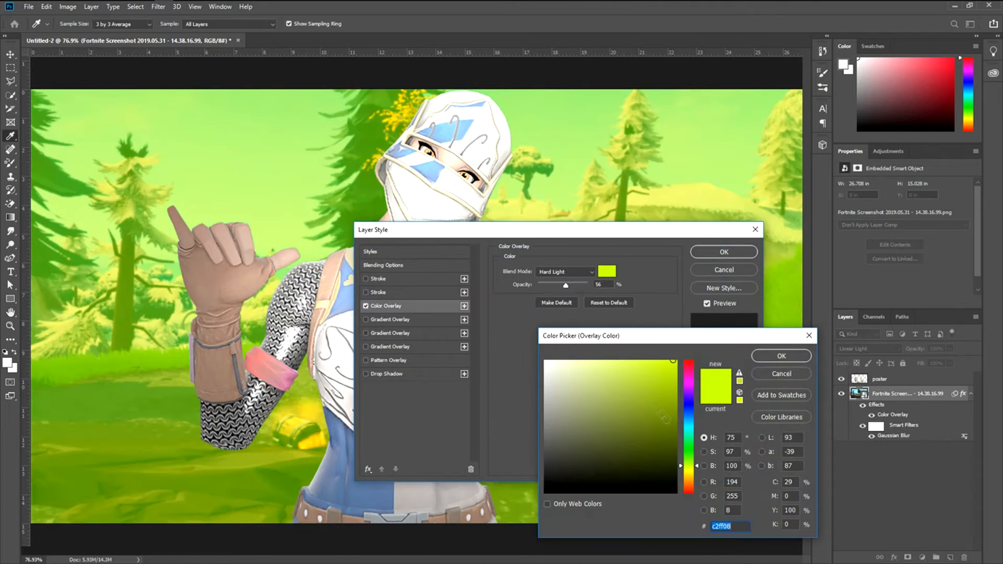
left_click(689, 404)
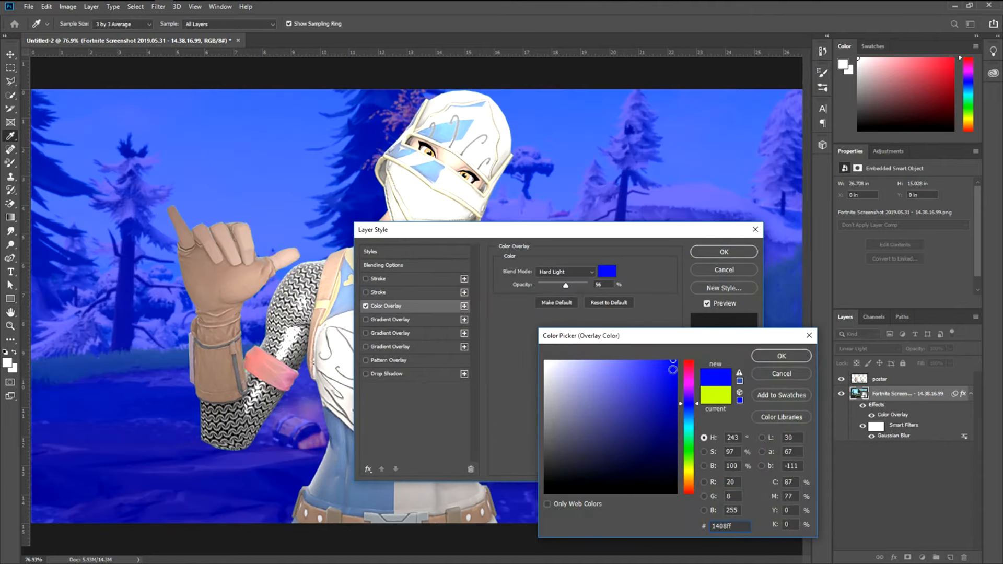
left_click_drag(695, 405, 689, 395)
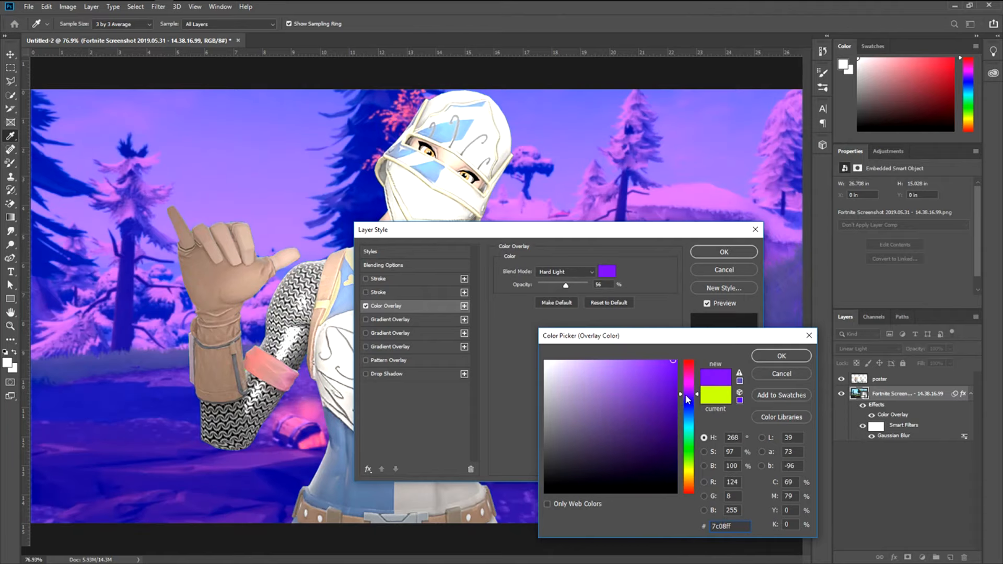
left_click(782, 356)
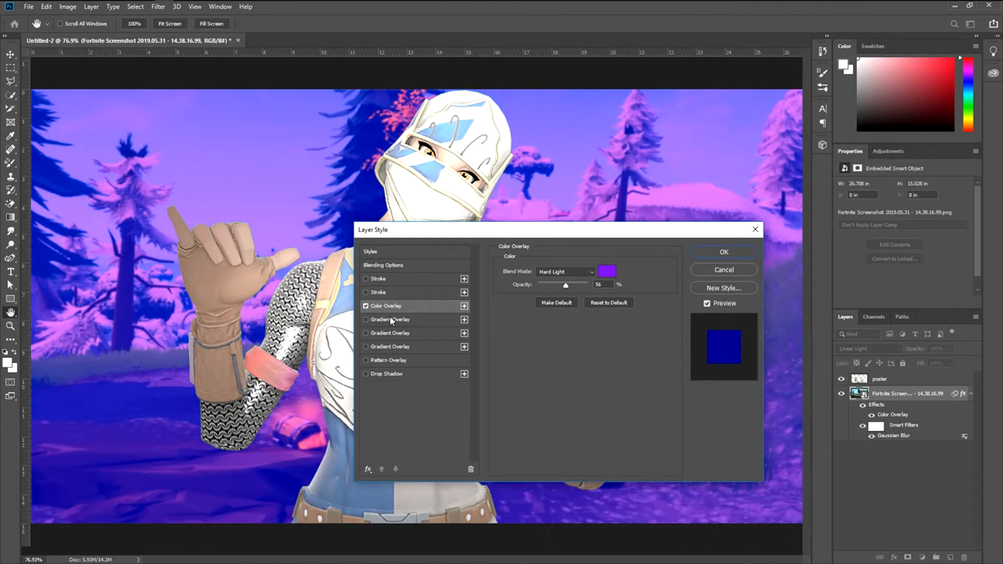
Add a Gradient Overlay to the background screenshot with 28% opacity and an angle of -79°, and apply the layer style.
left_click(390, 319)
left_click_drag(560, 282, 558, 284)
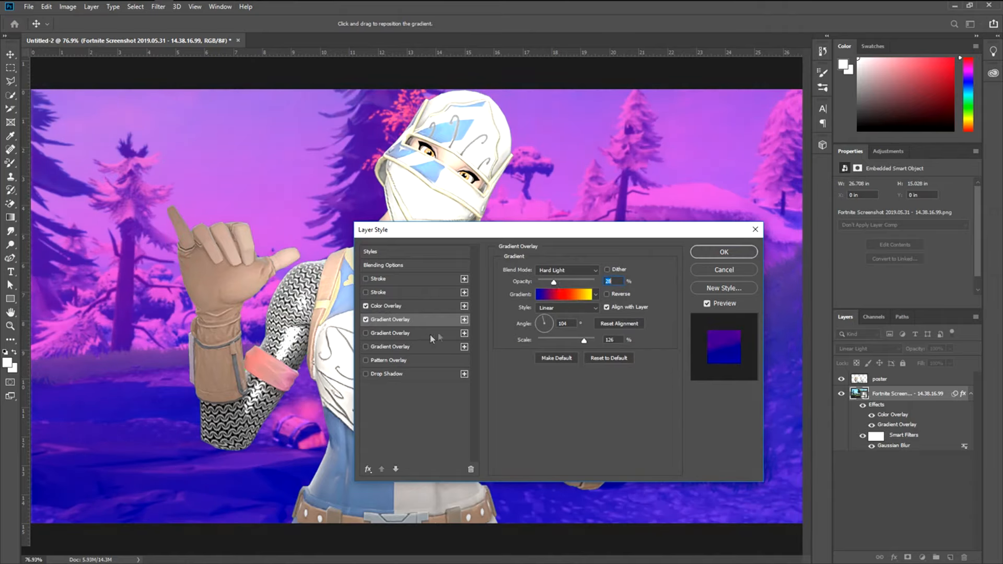
left_click_drag(544, 329, 550, 345)
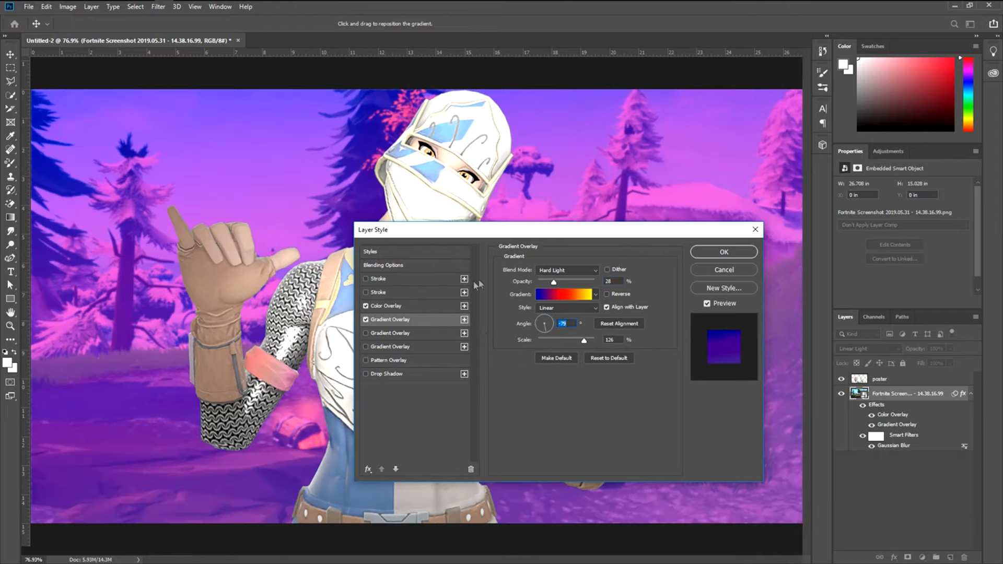
left_click(381, 335)
left_click(366, 333)
left_click(722, 253)
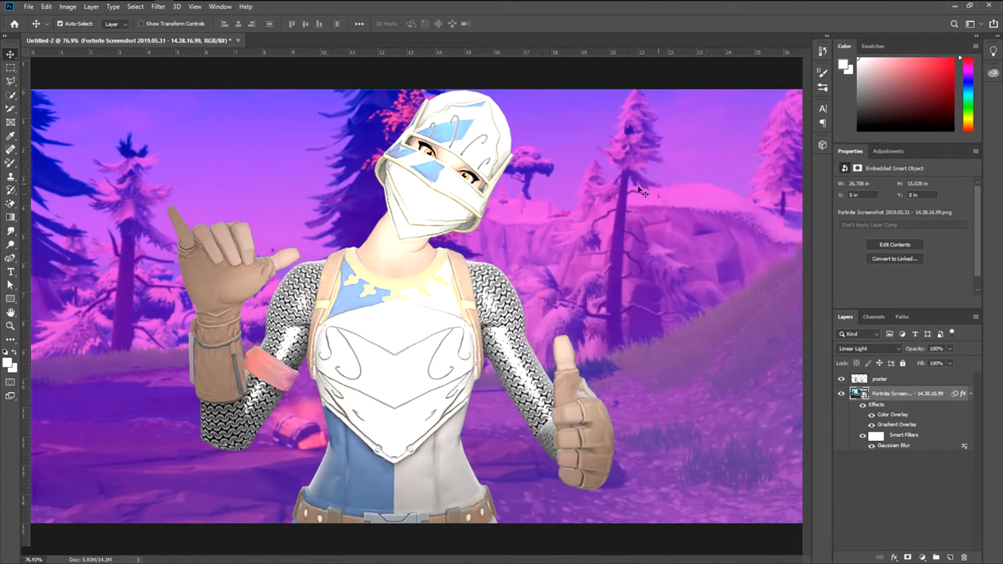
Place thumbnail pease.png from the thumbnail folder between the knight and the background, and shift the knight to X 5.28 in.
left_click(86, 8)
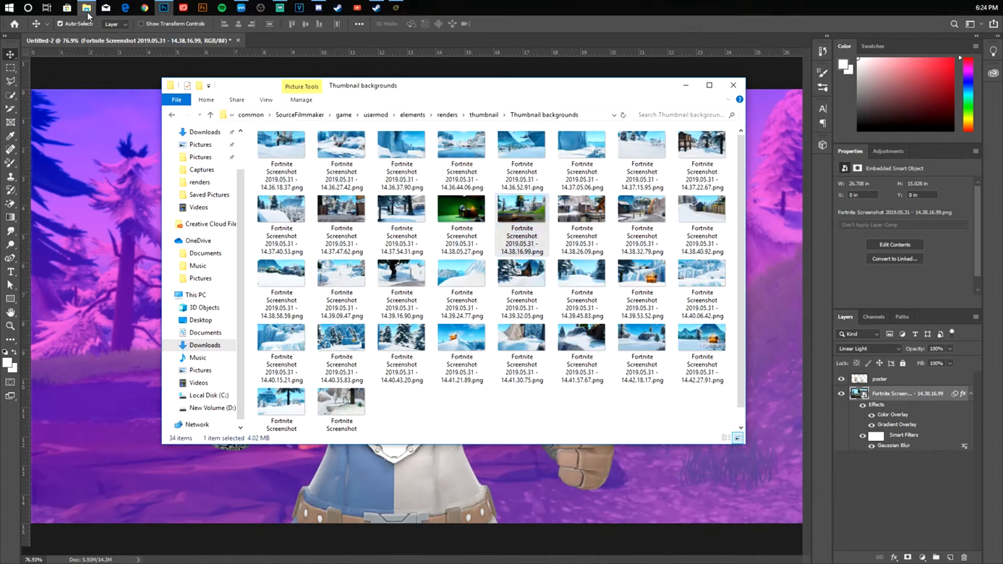
left_click(172, 114)
left_click_drag(408, 176, 149, 199)
key("Return")
left_click(11, 55)
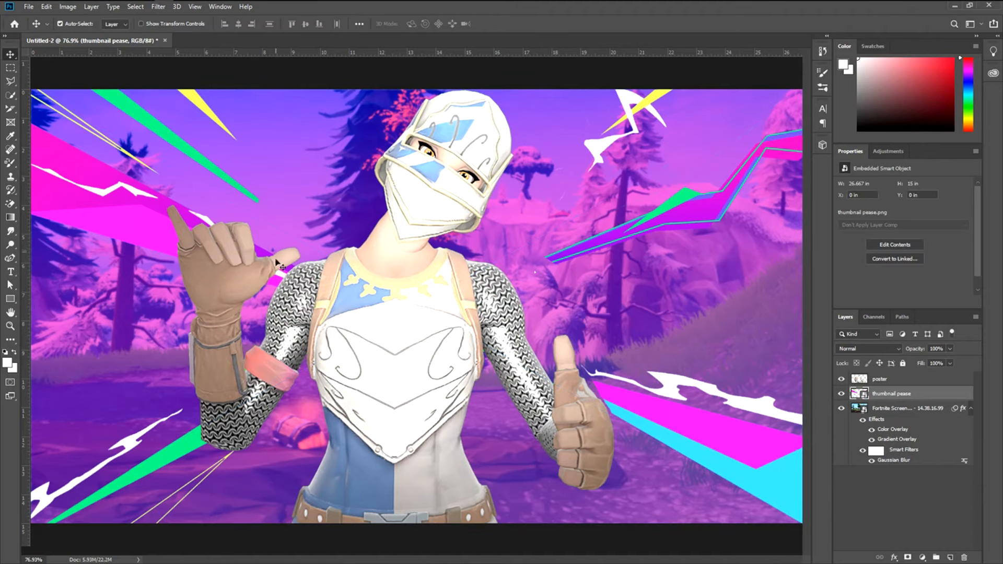
mouse_move(357, 309)
left_mouse_down()
mouse_move(343, 308)
mouse_move(372, 306)
mouse_move(361, 307)
left_mouse_up()
left_click_drag(424, 240, 414, 241)
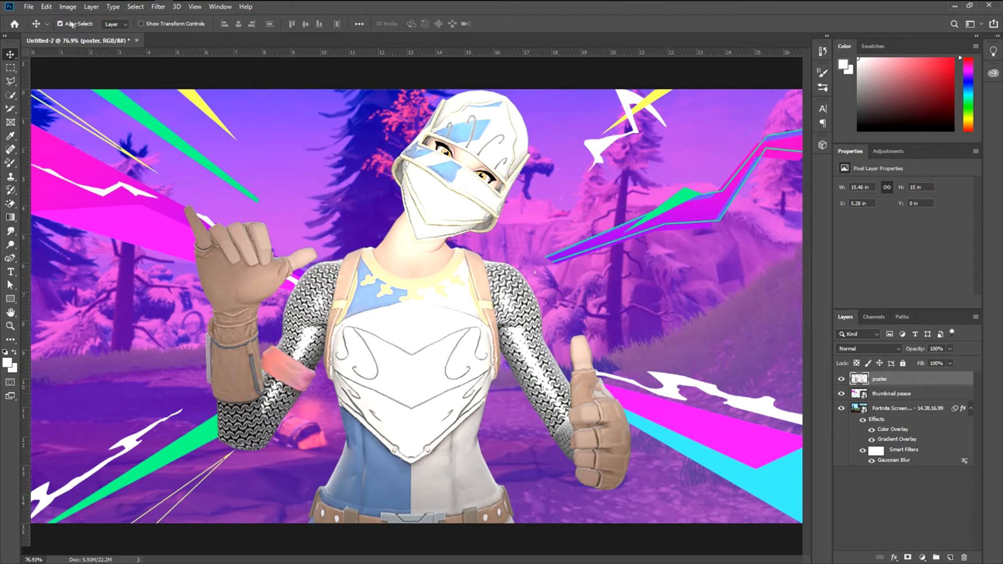
Save a JPEG copy of the thumbnail as Untitled-2.jpg in the renders folder.
left_click(29, 7)
left_click(78, 124)
left_click(125, 241)
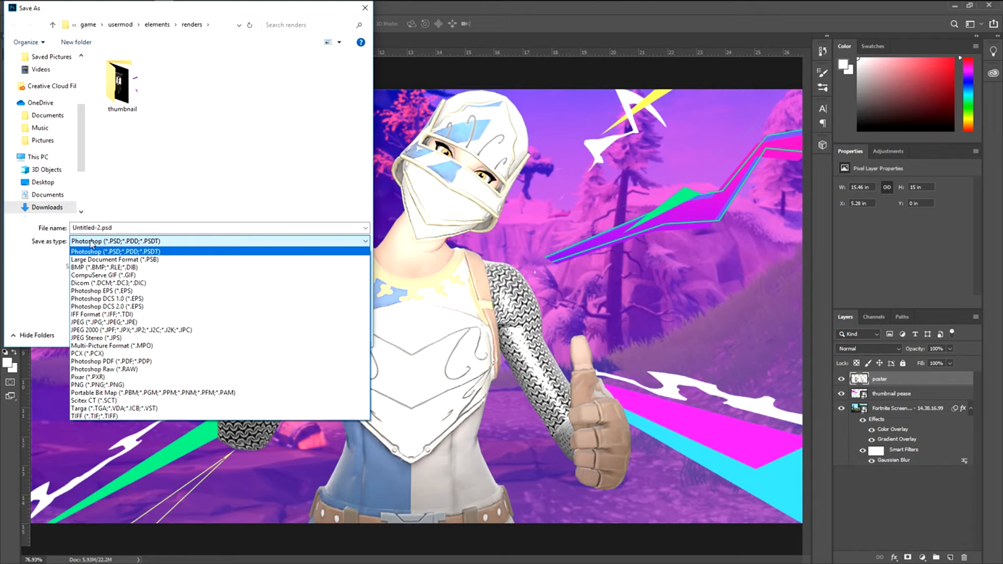
left_click(164, 322)
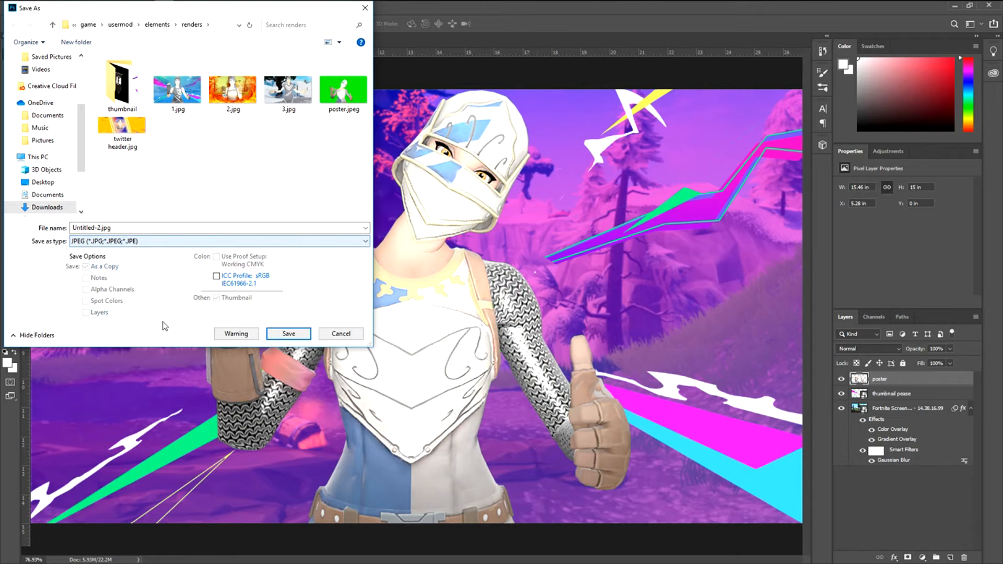
left_click(100, 227)
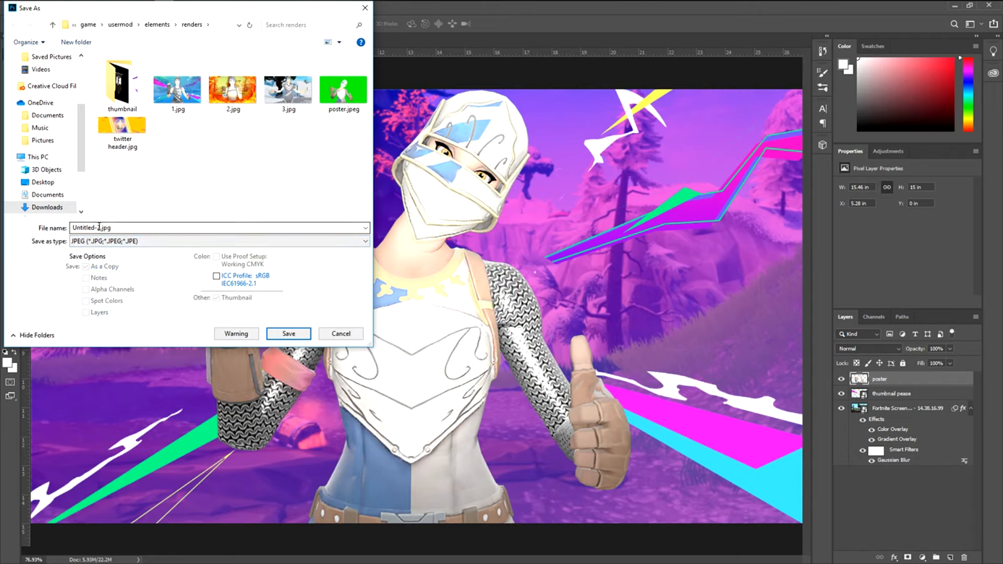
left_click_drag(101, 227, 36, 230)
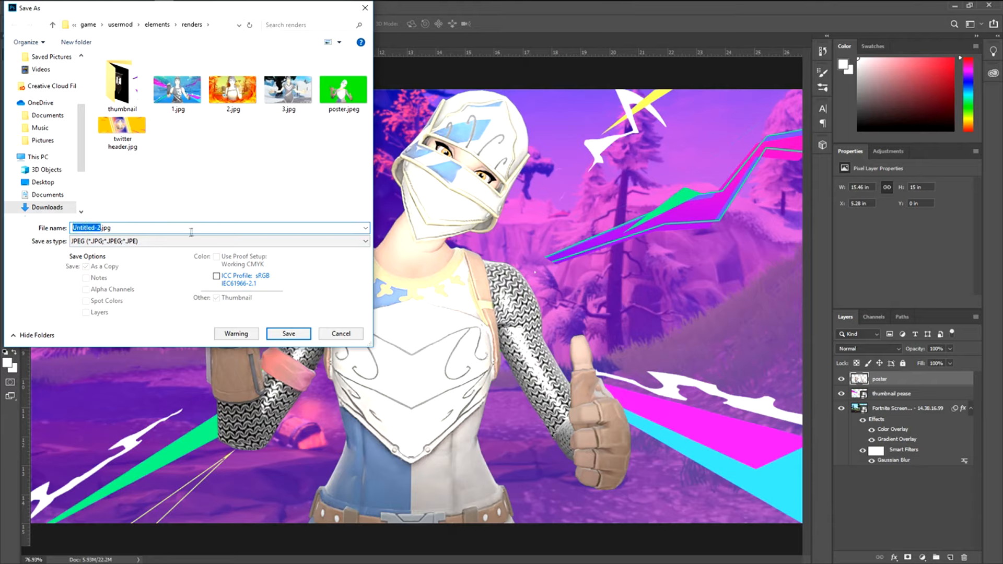
left_click(220, 231)
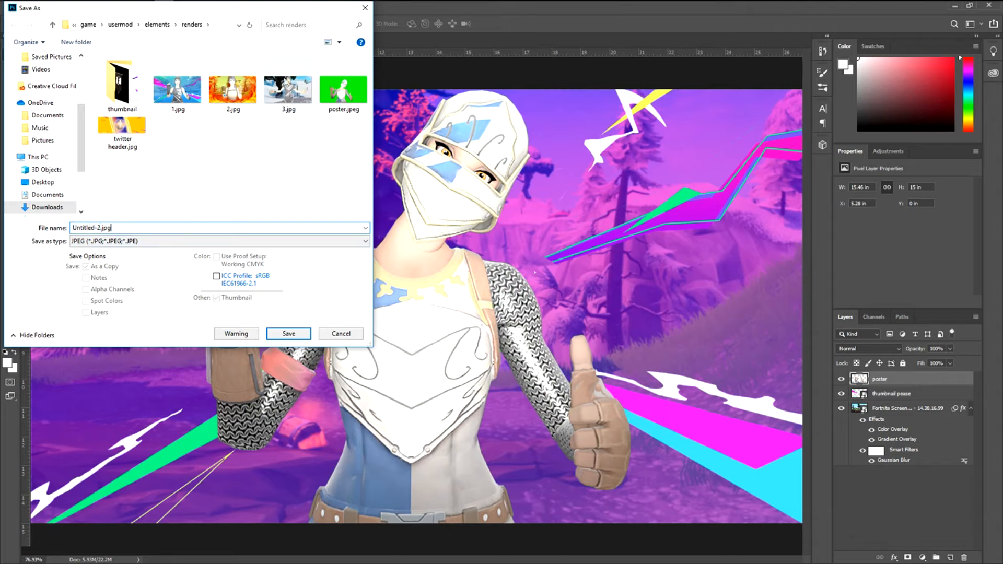
left_click(289, 335)
left_click(696, 145)
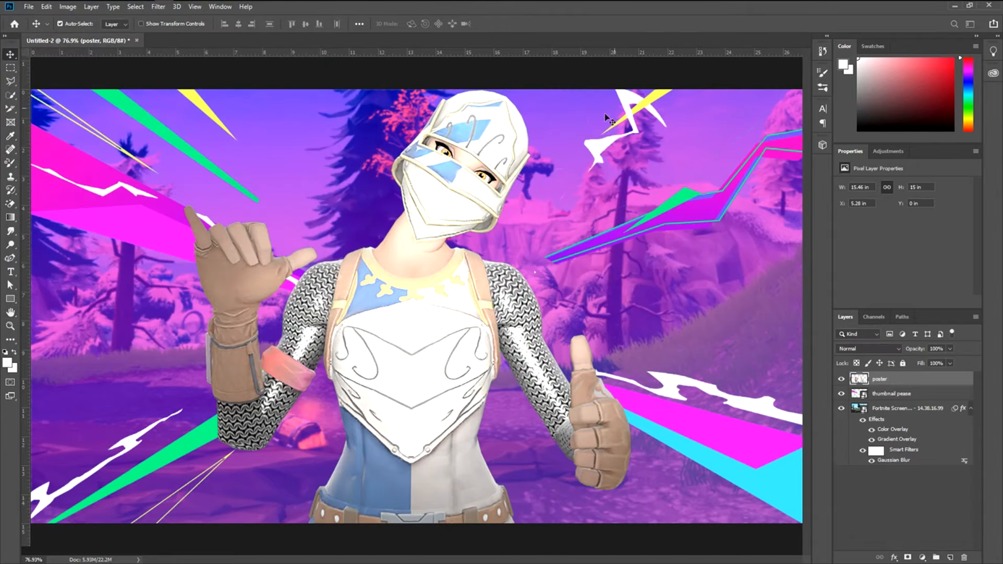